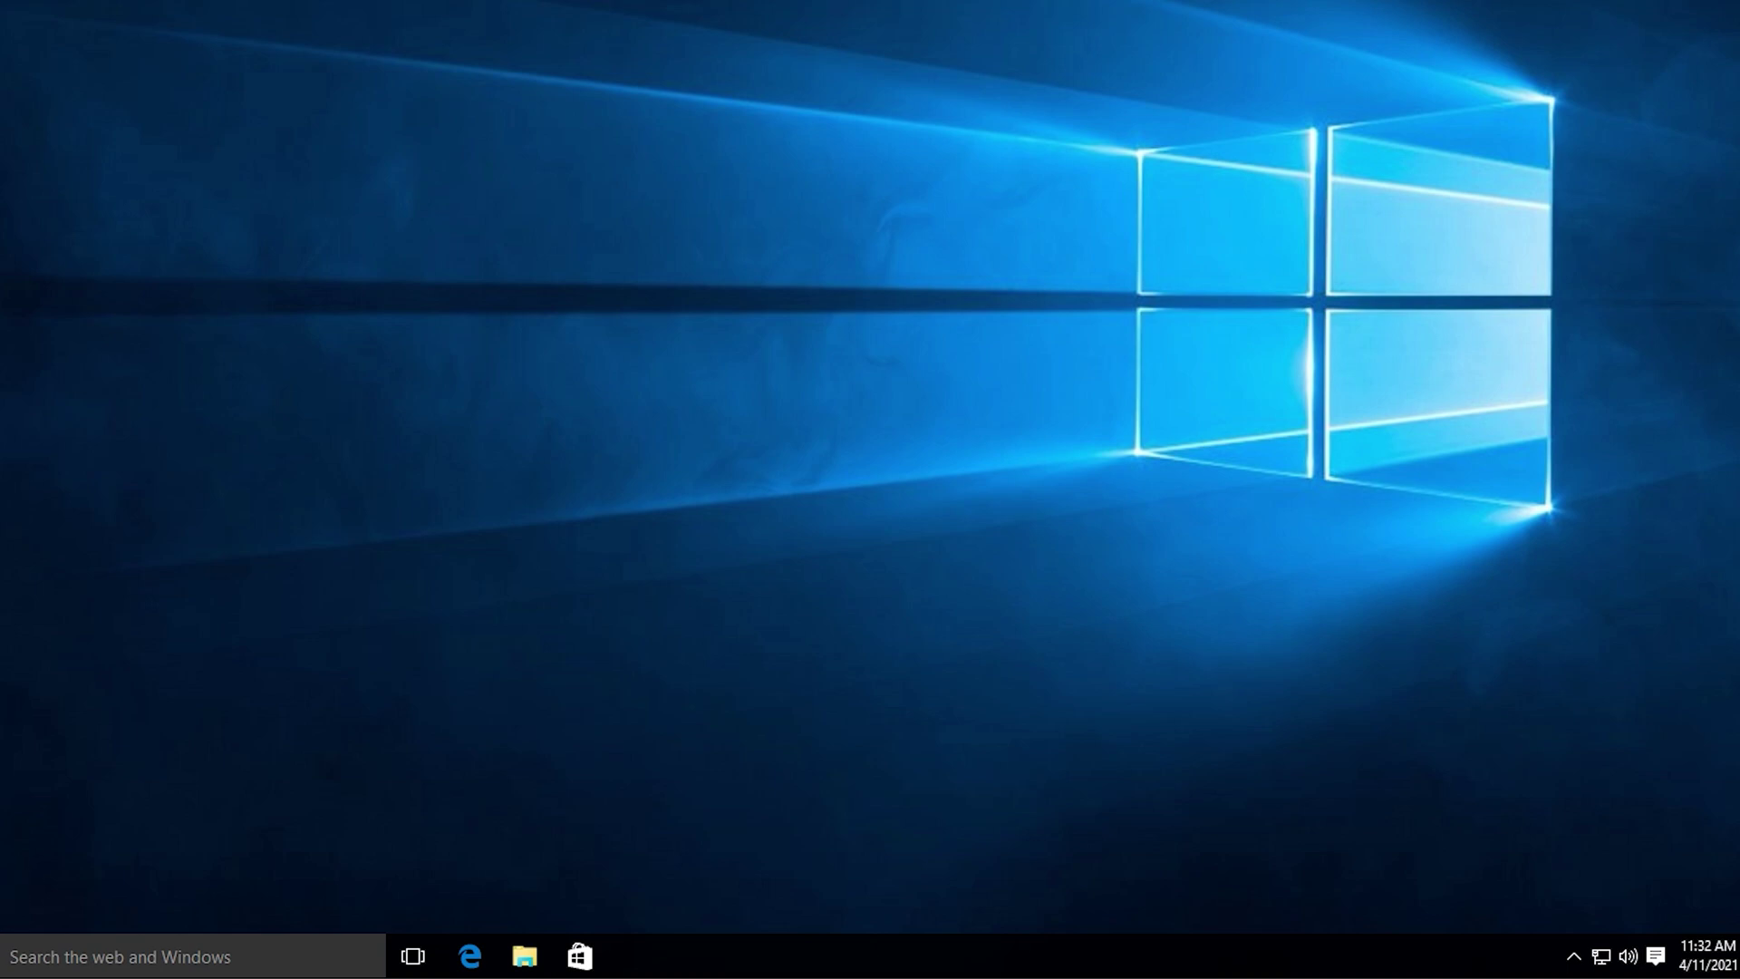
Restart the PC from the Start menu and boot from installation media into Windows Setup
{"action": "key", "text": "super"}
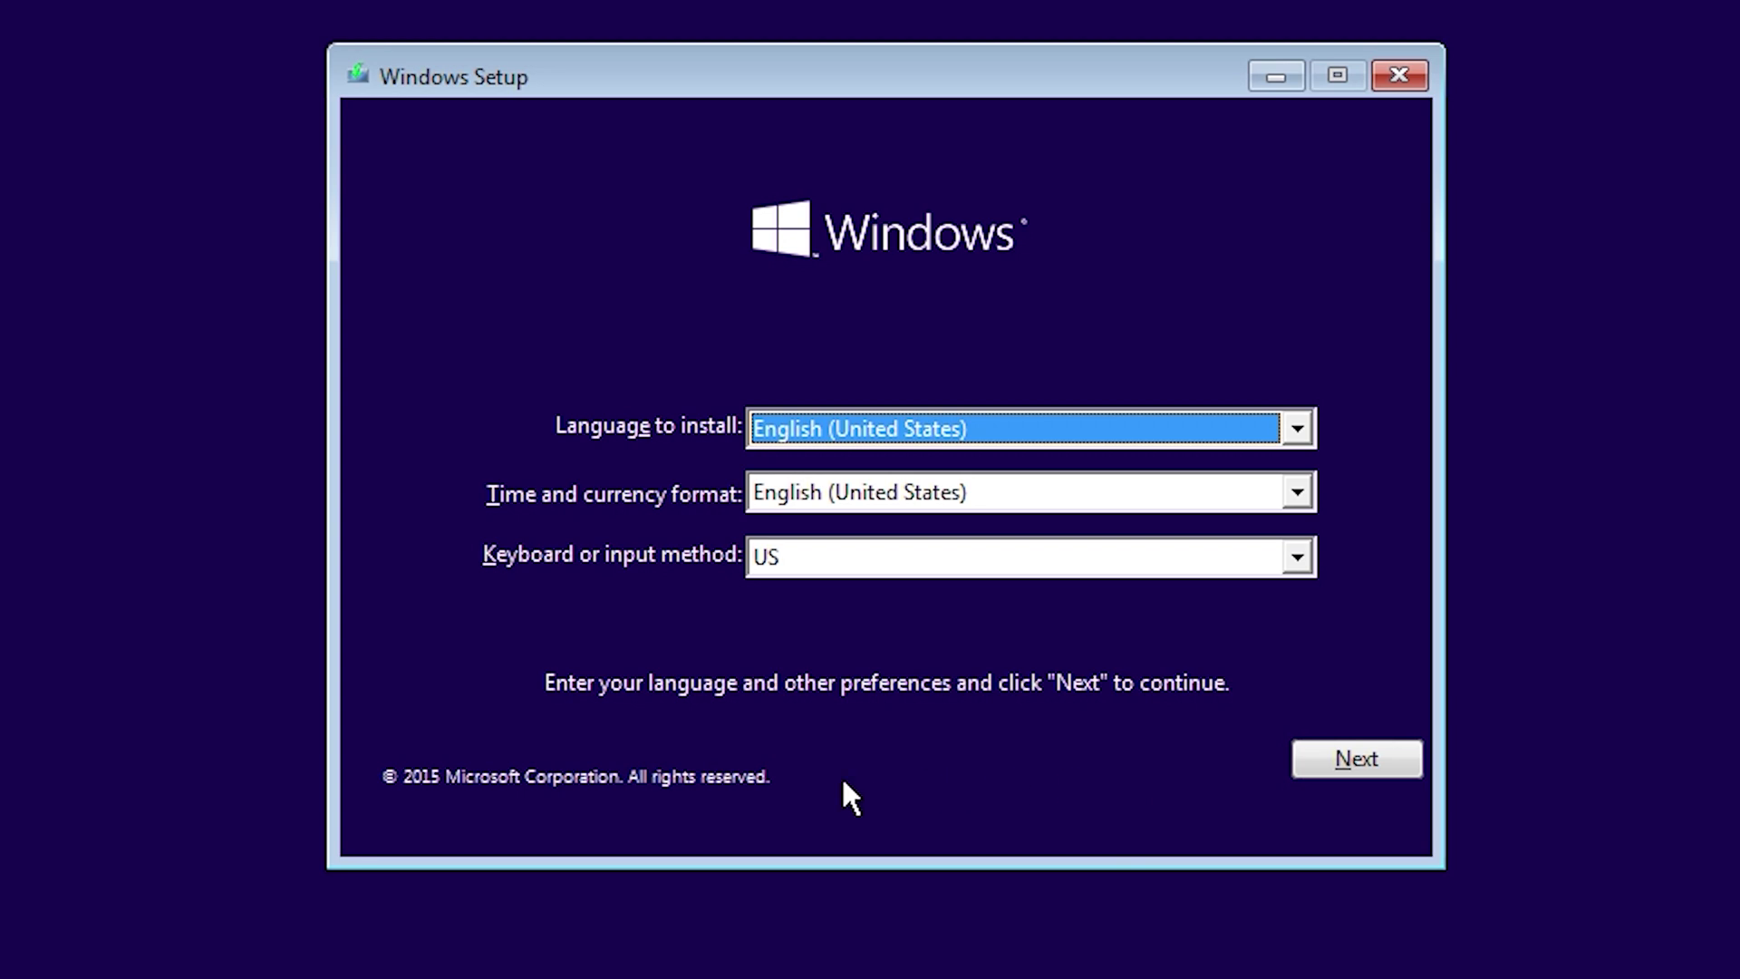
Run System Restore for Windows 10 from Repair your computer's Advanced options; close it since no restore points exist
{"action": "left_click", "coordinate": [1392, 767]}
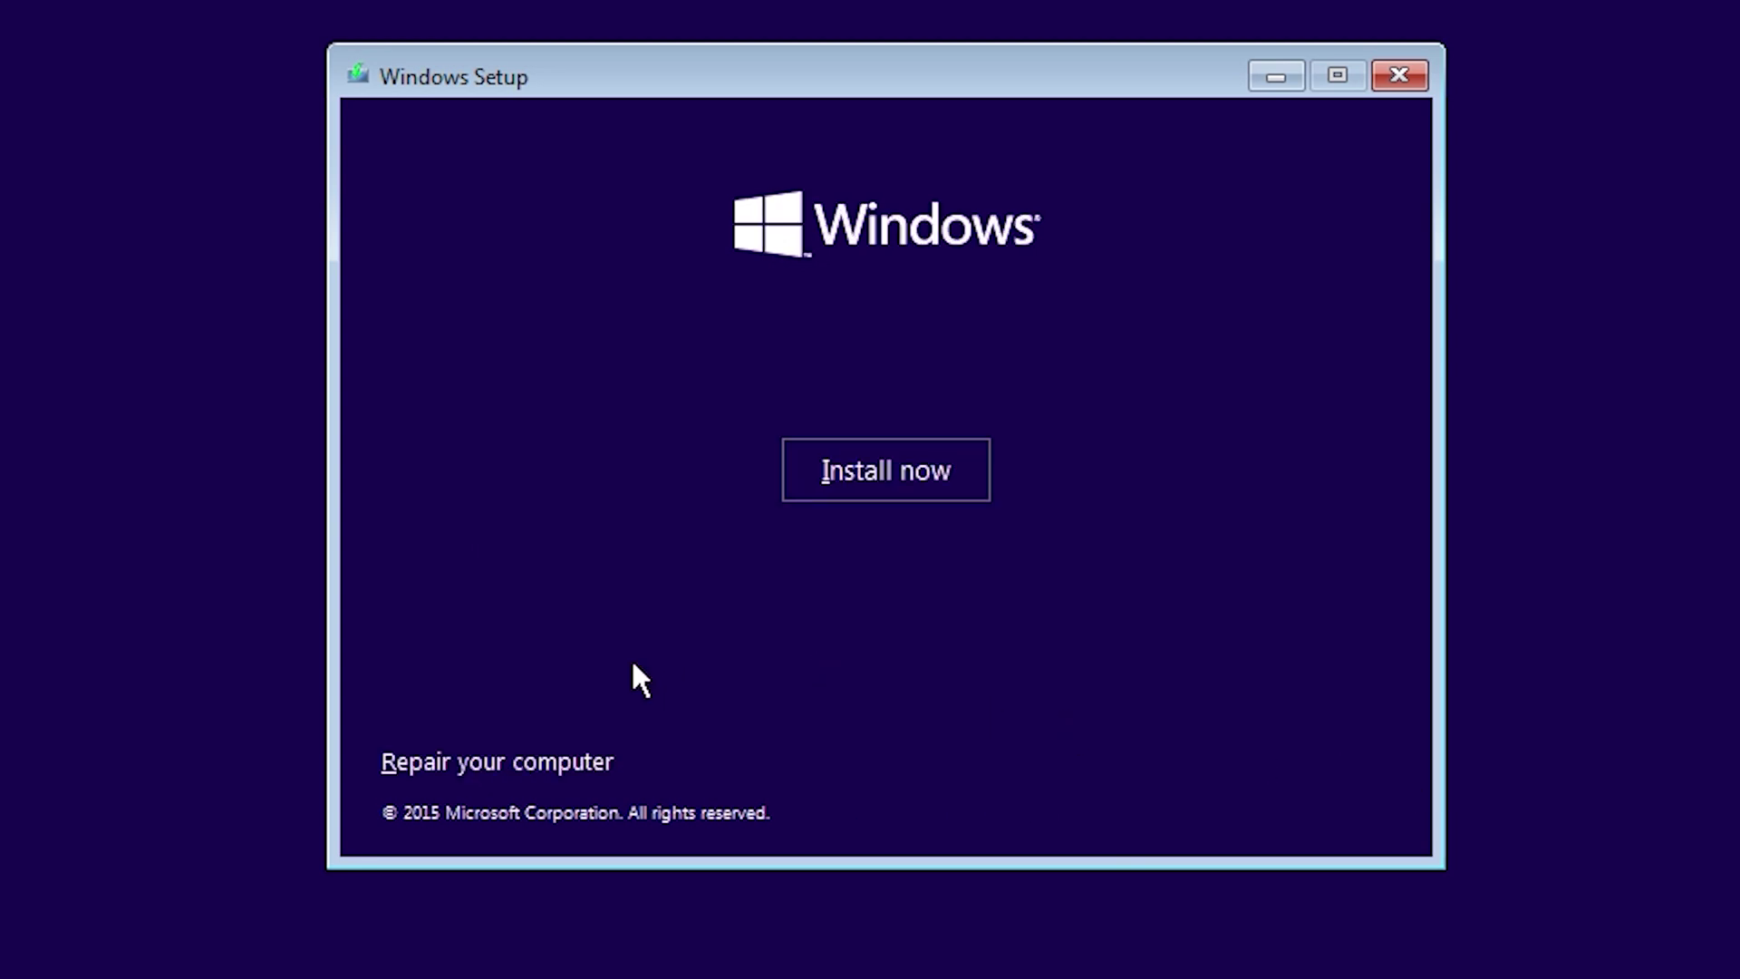
{"action": "left_click", "coordinate": [514, 772]}
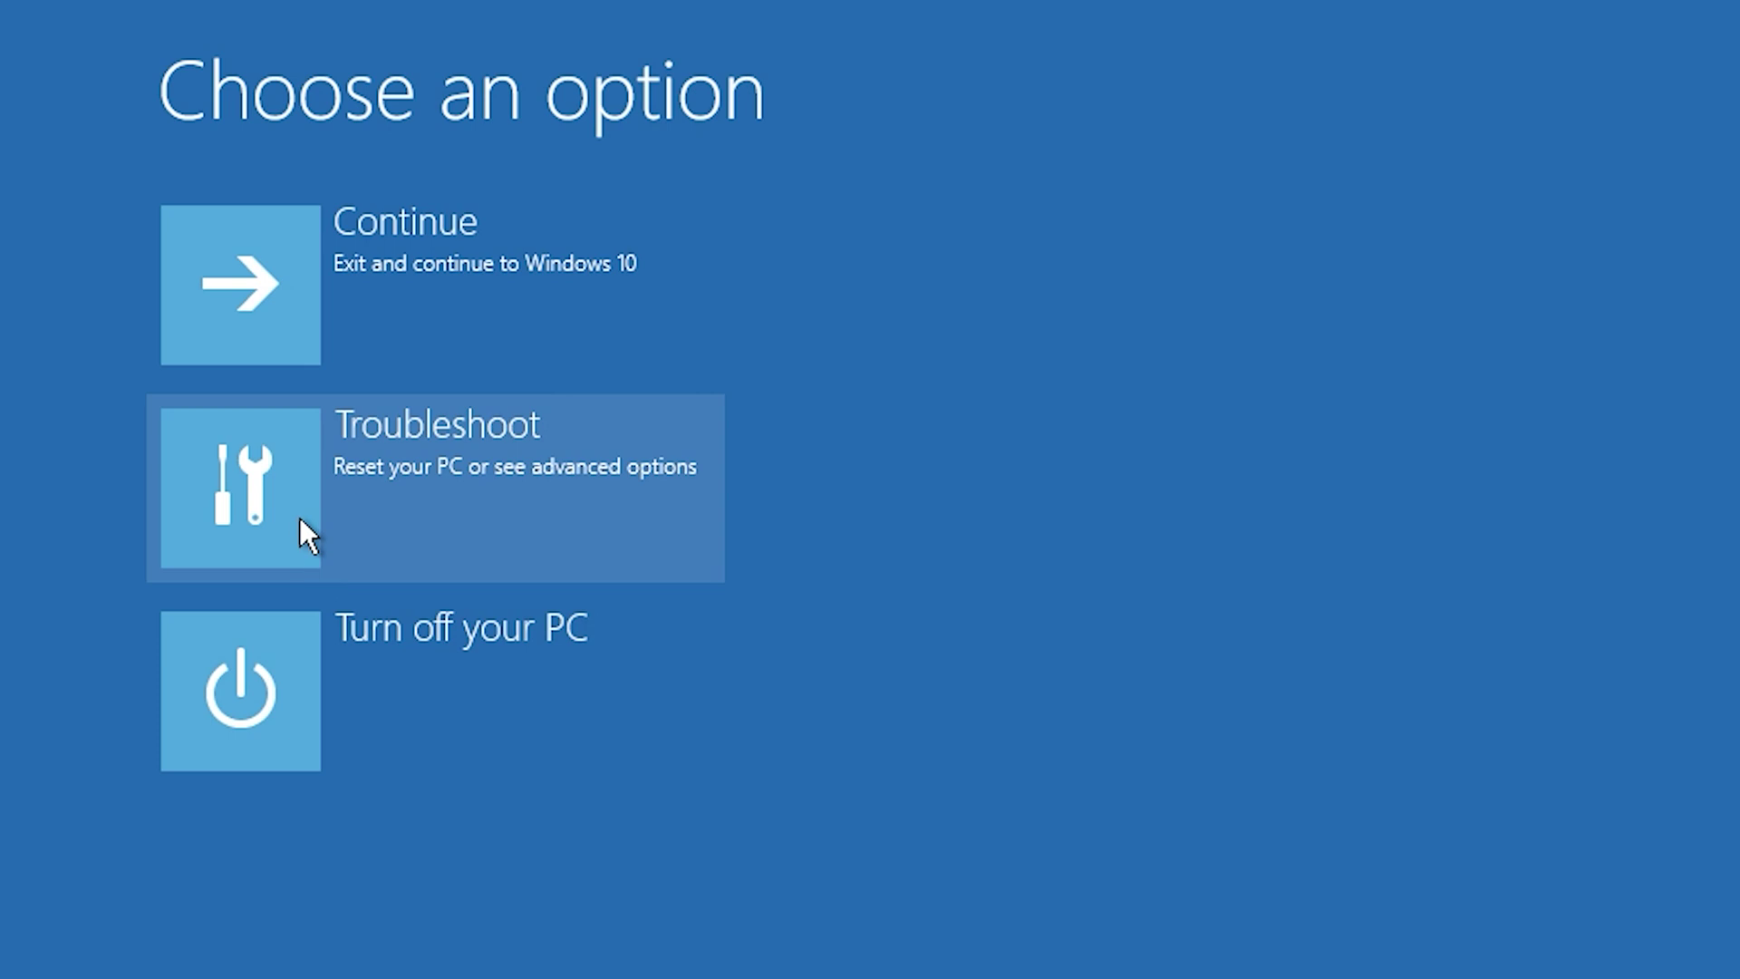
{"action": "left_click", "coordinate": [299, 519]}
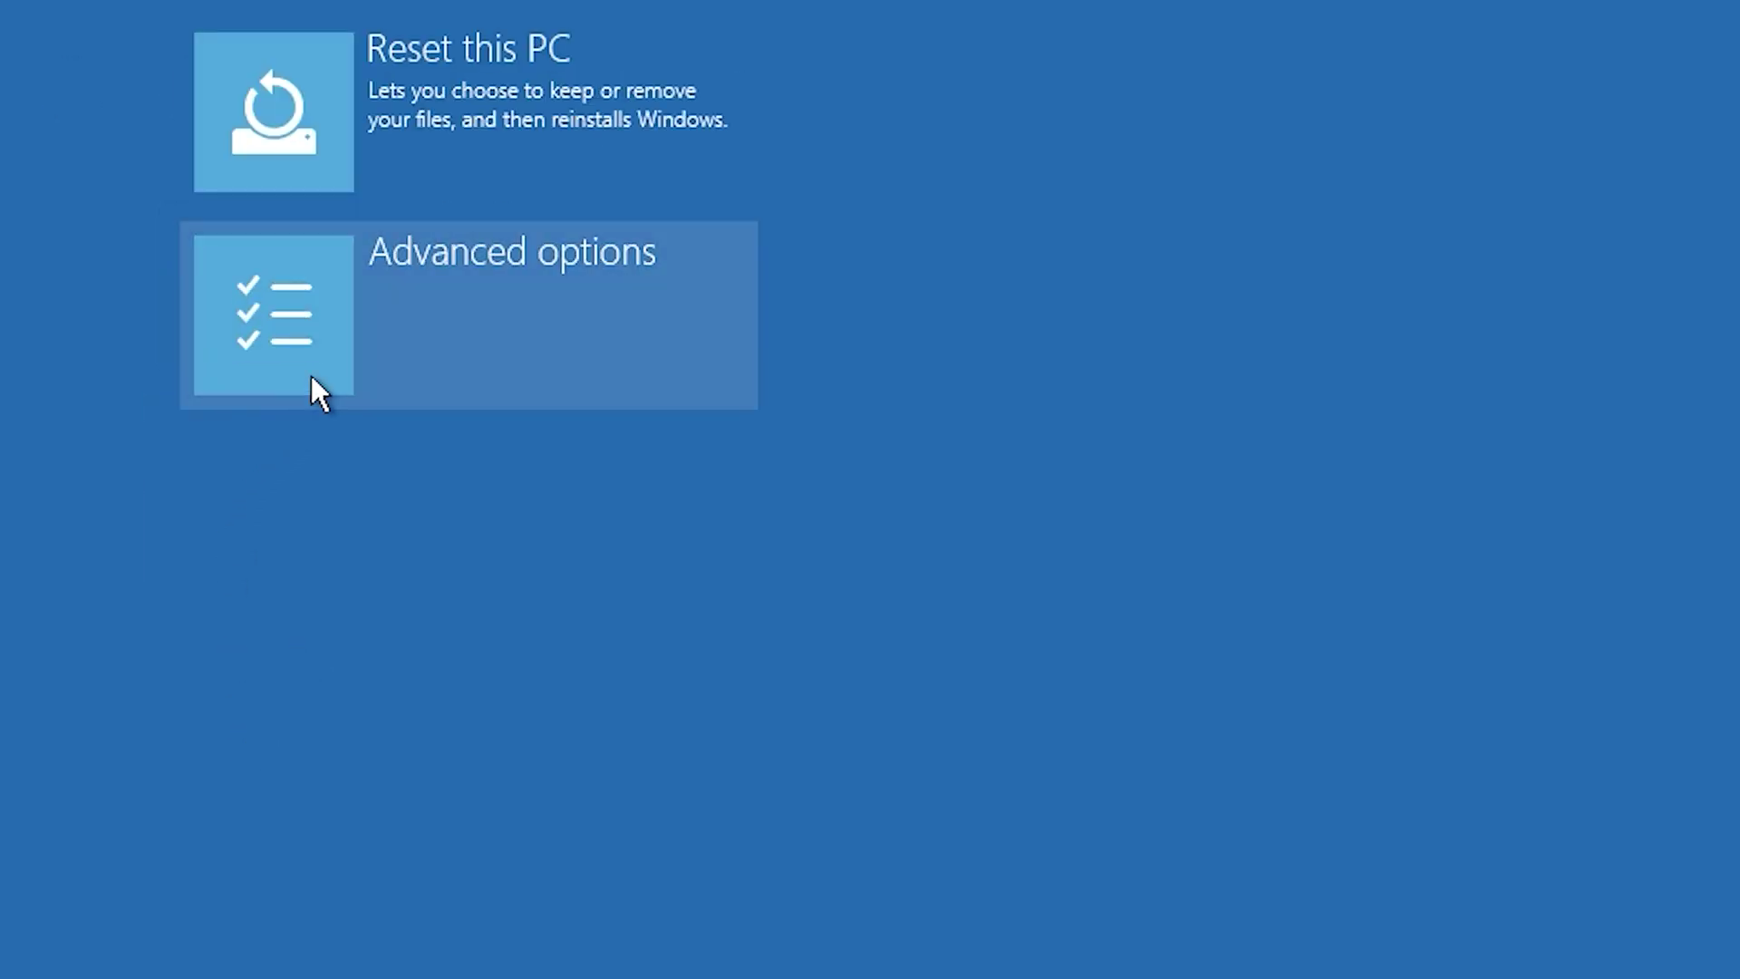
{"action": "left_click", "coordinate": [311, 374]}
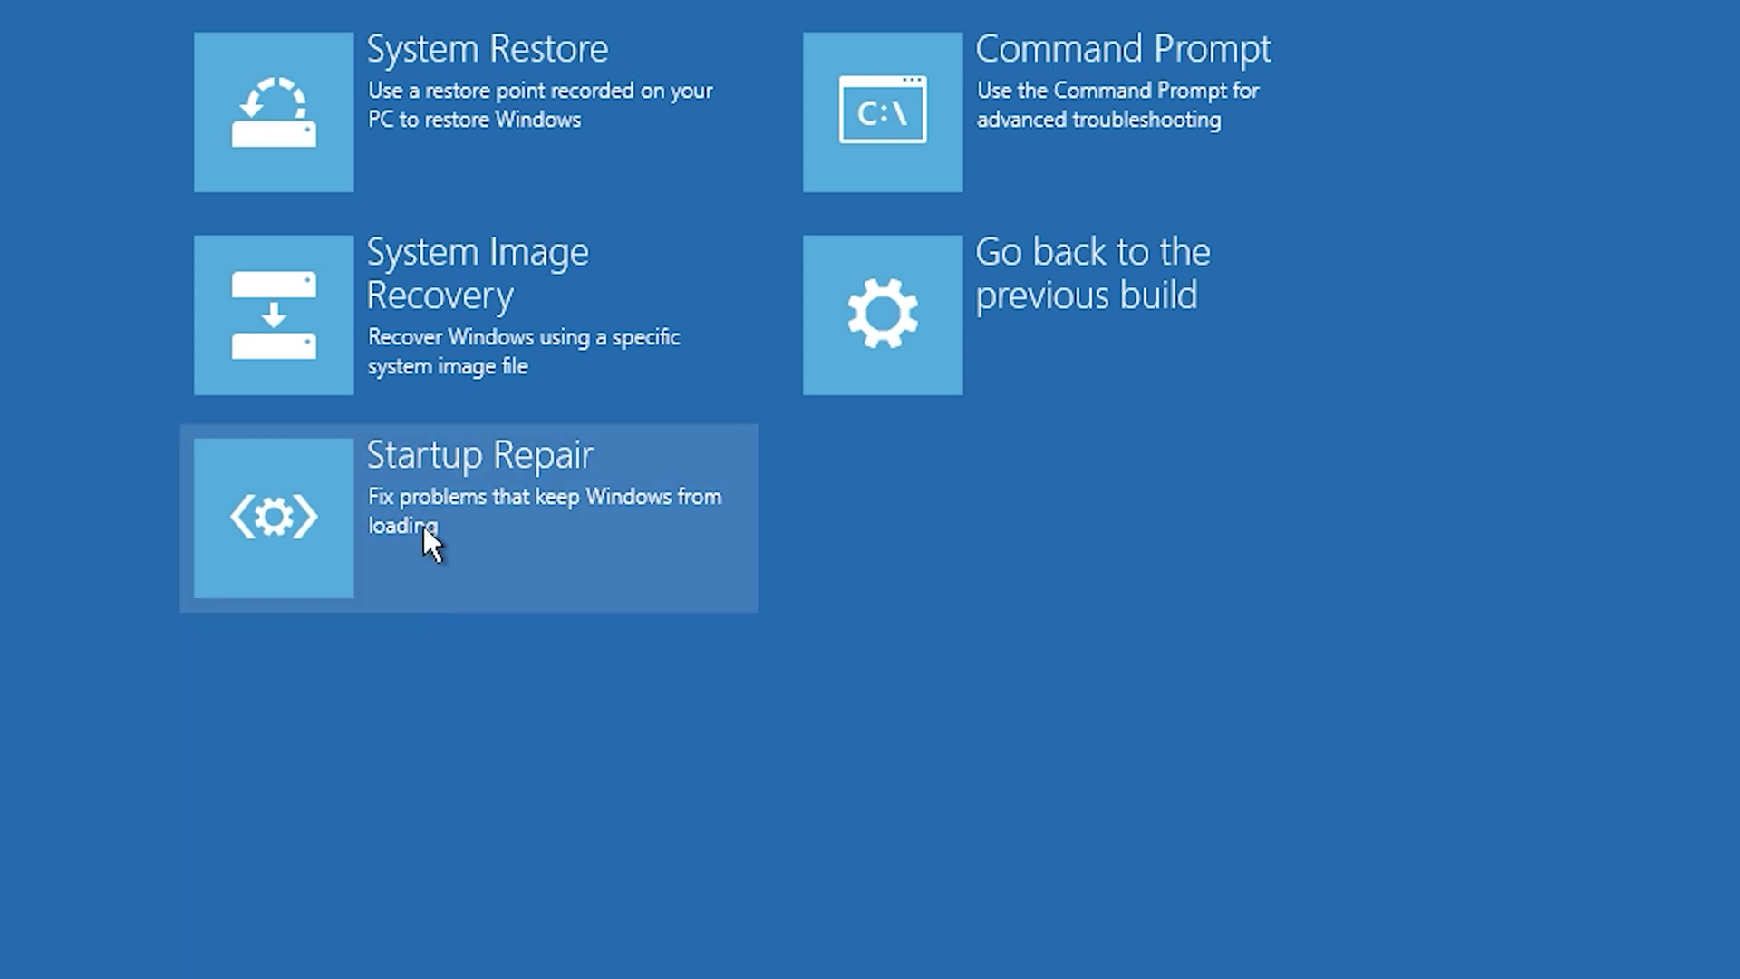
{"action": "left_click", "coordinate": [382, 122]}
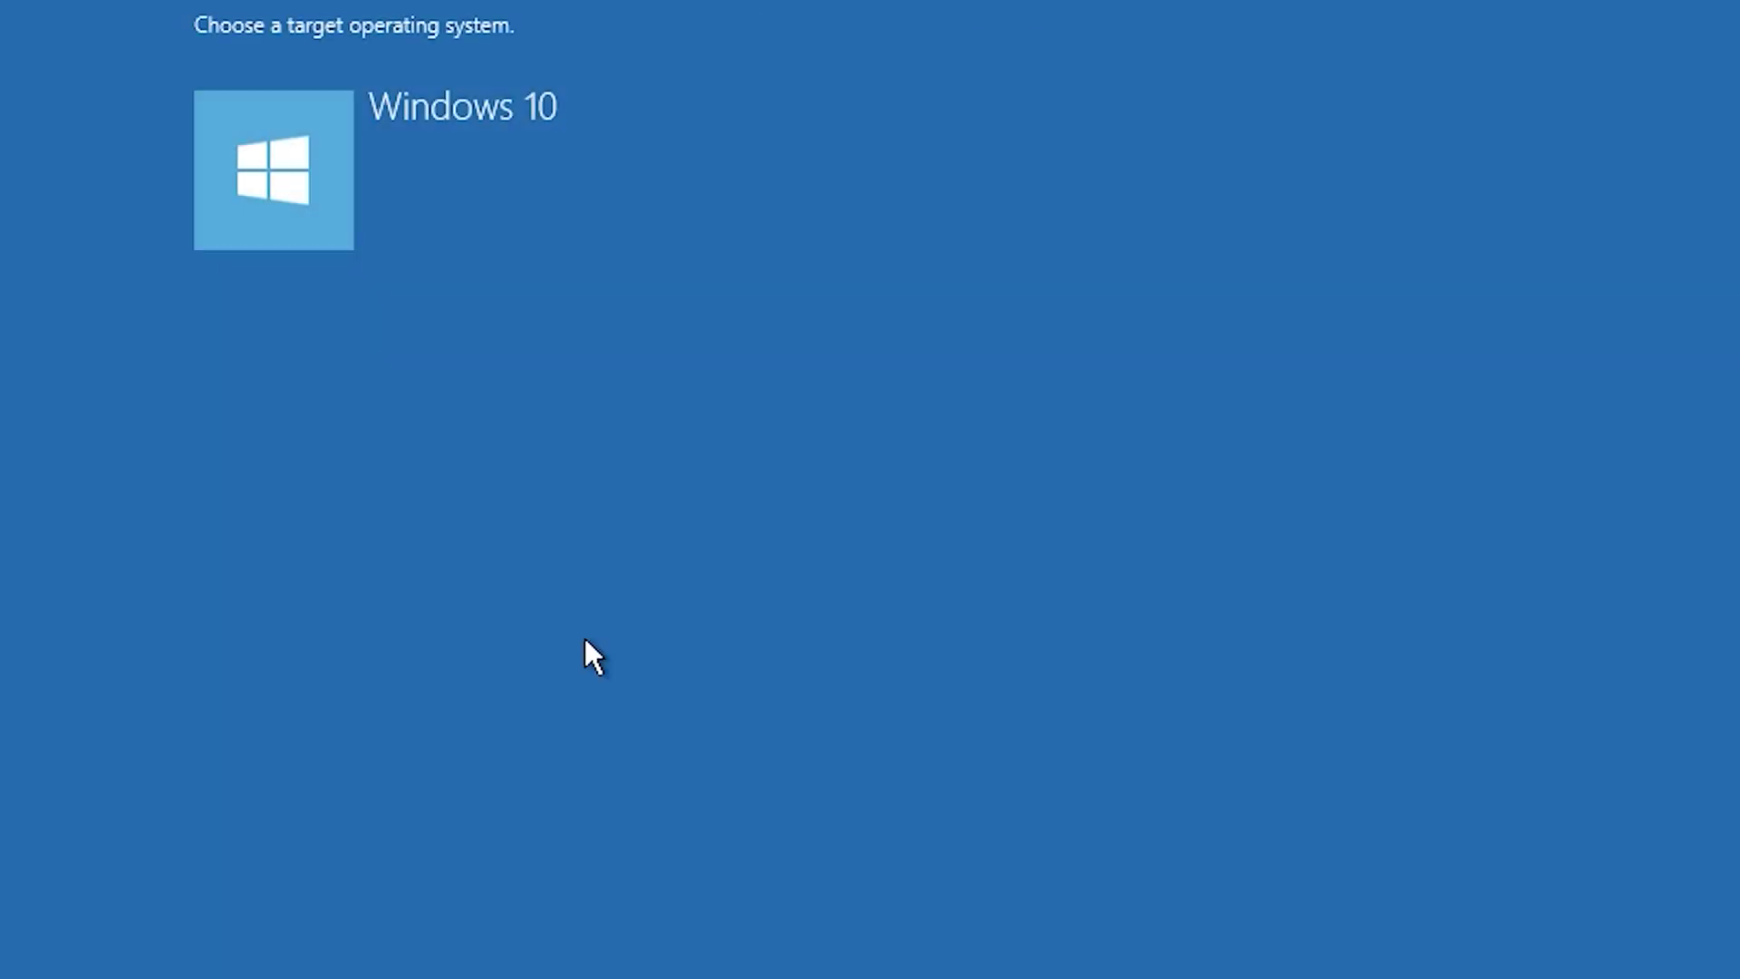
{"action": "left_click", "coordinate": [466, 248]}
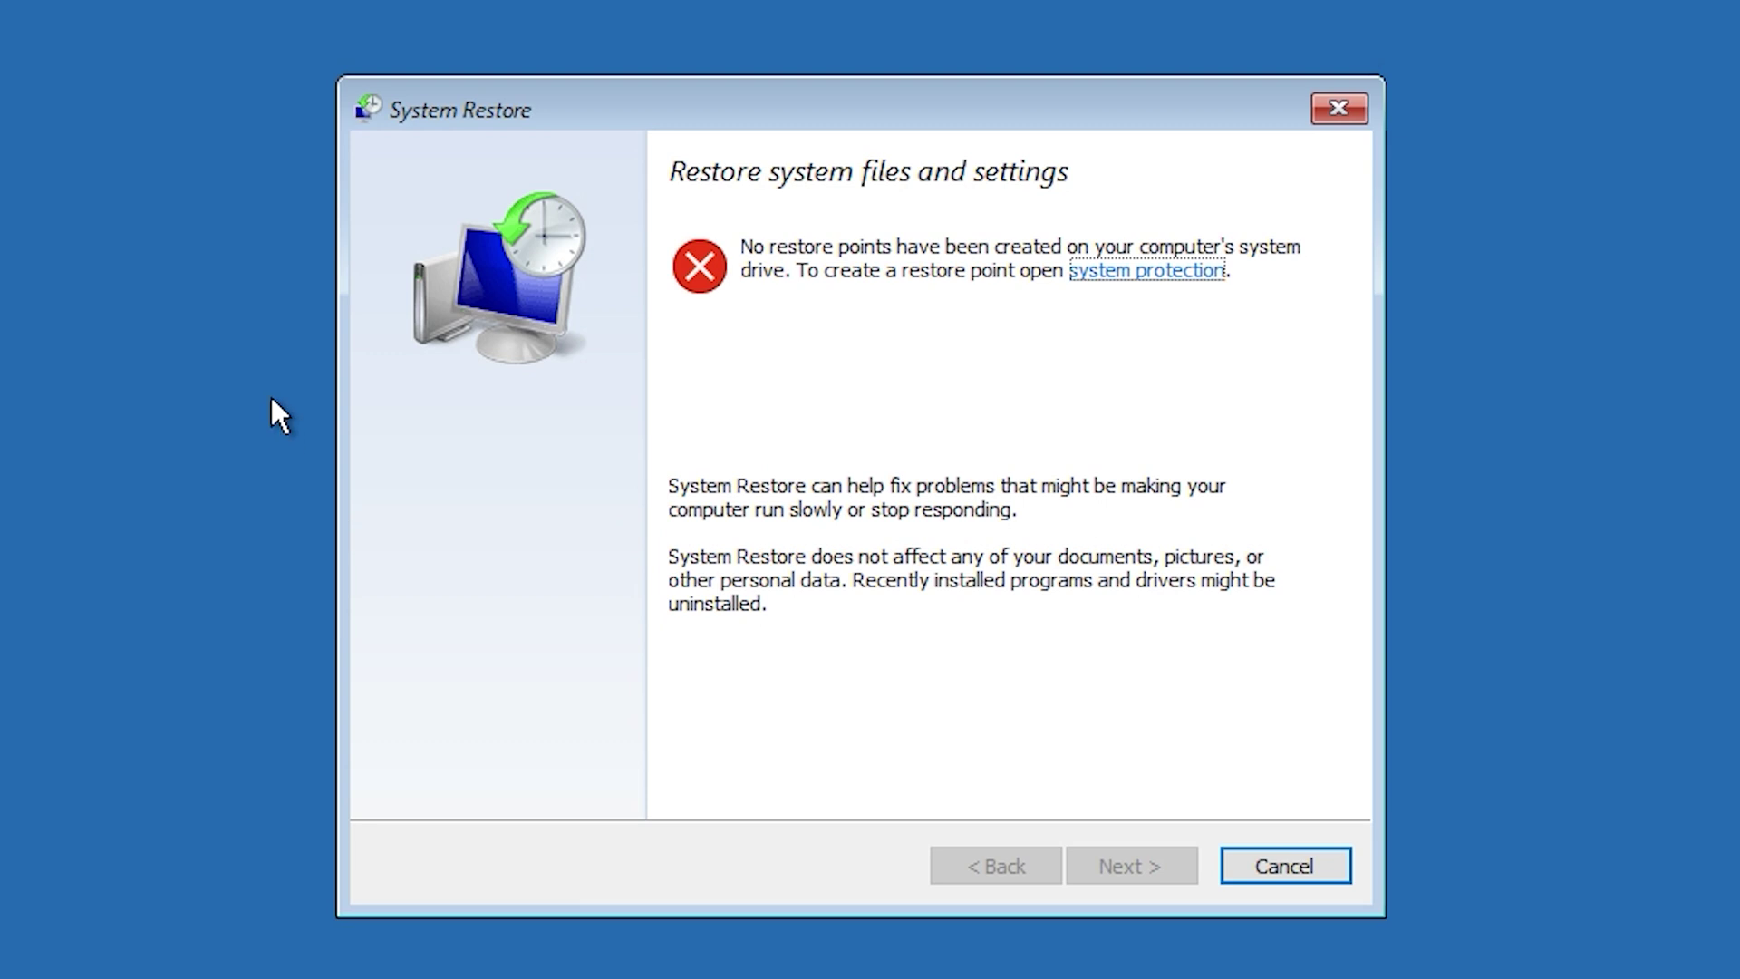
{"action": "left_click", "coordinate": [1242, 838]}
Open 'Go back to the previous build' for Windows 10 under Advanced options, then cancel it
{"action": "left_click", "coordinate": [450, 434]}
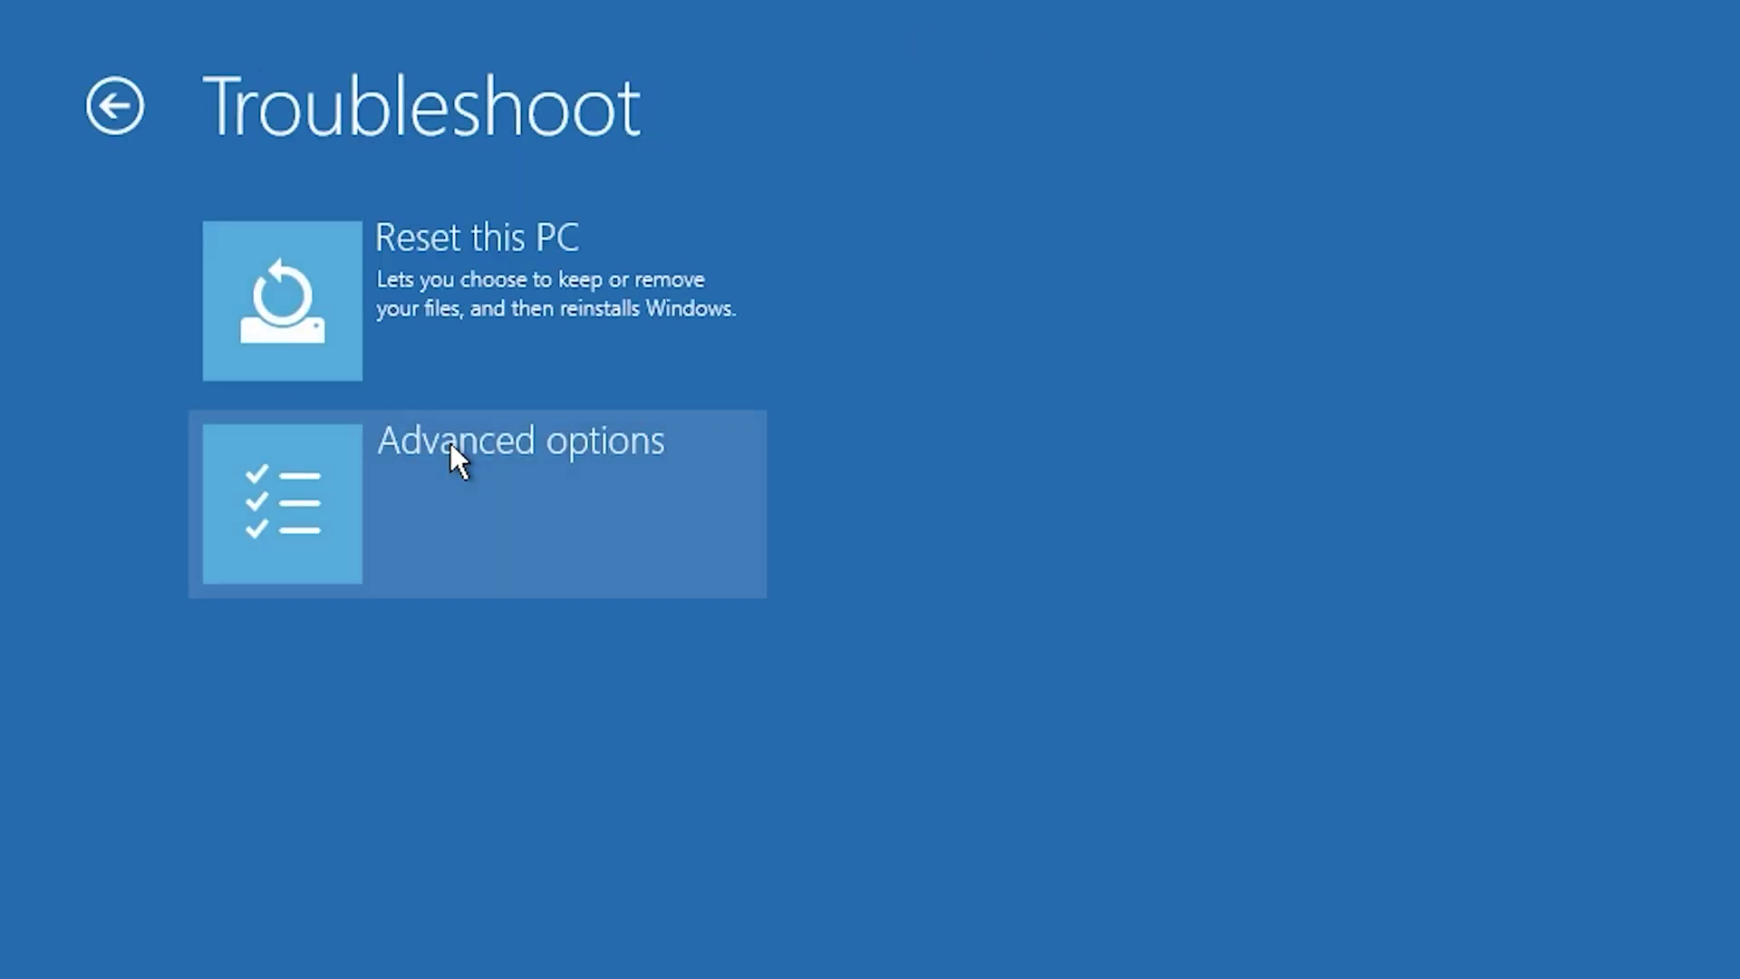
{"action": "left_click", "coordinate": [524, 475]}
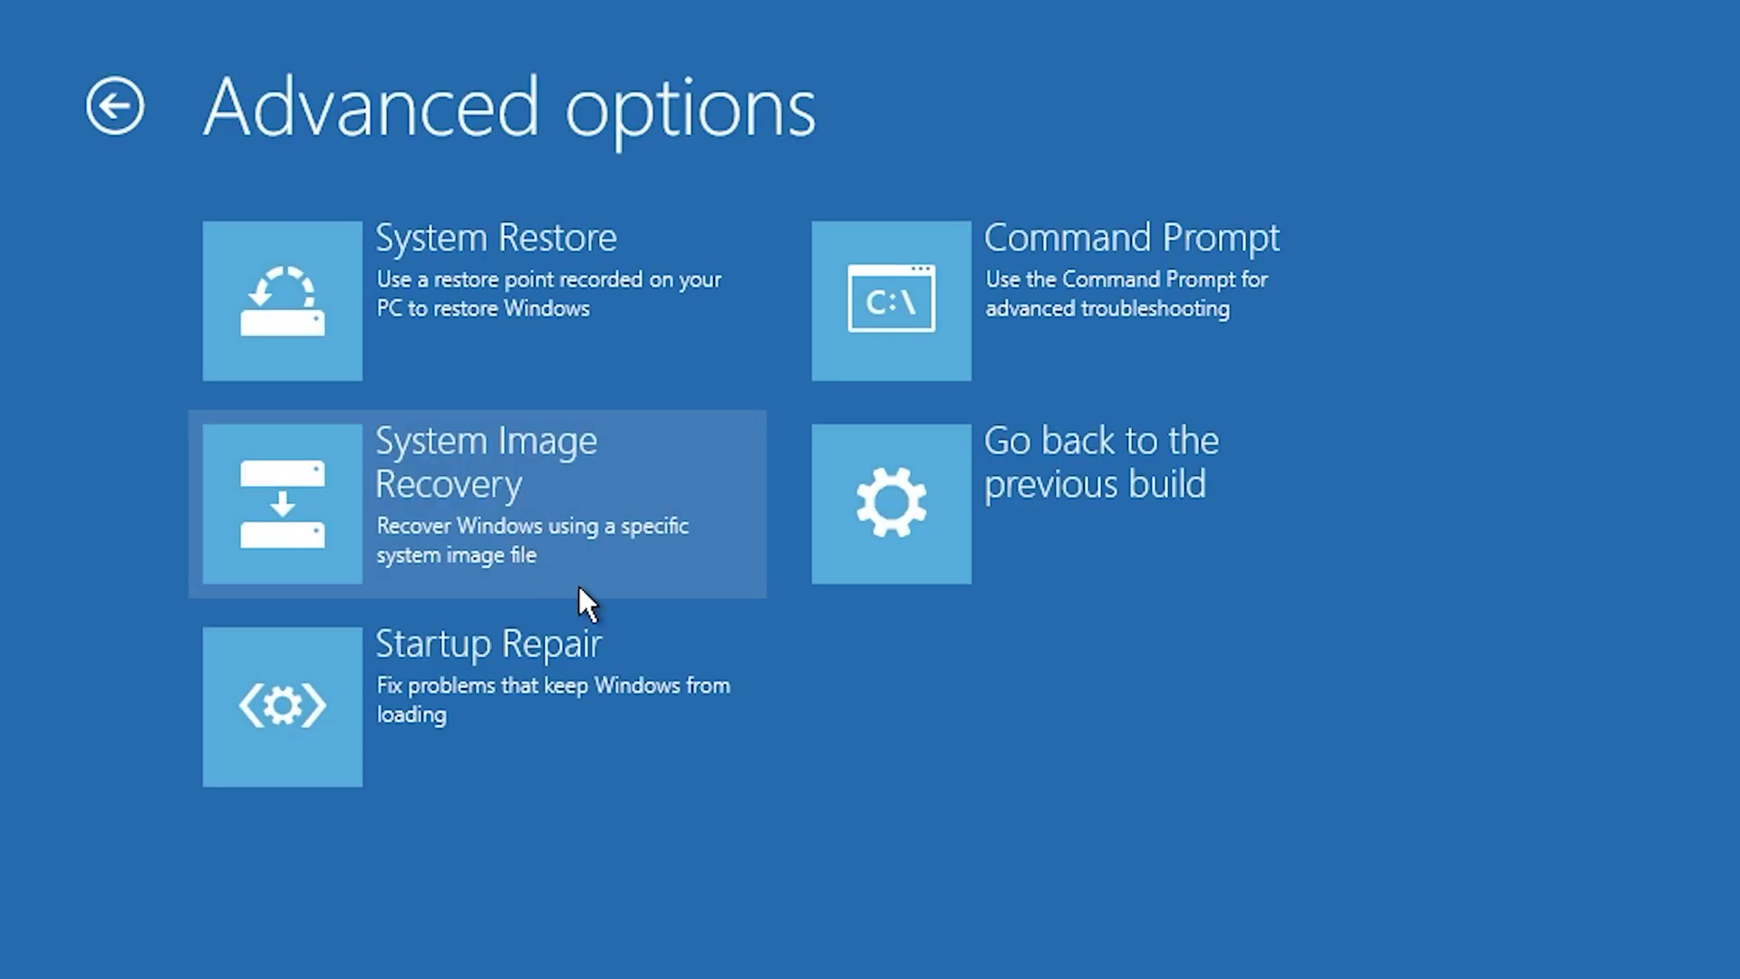
{"action": "left_click", "coordinate": [1096, 517]}
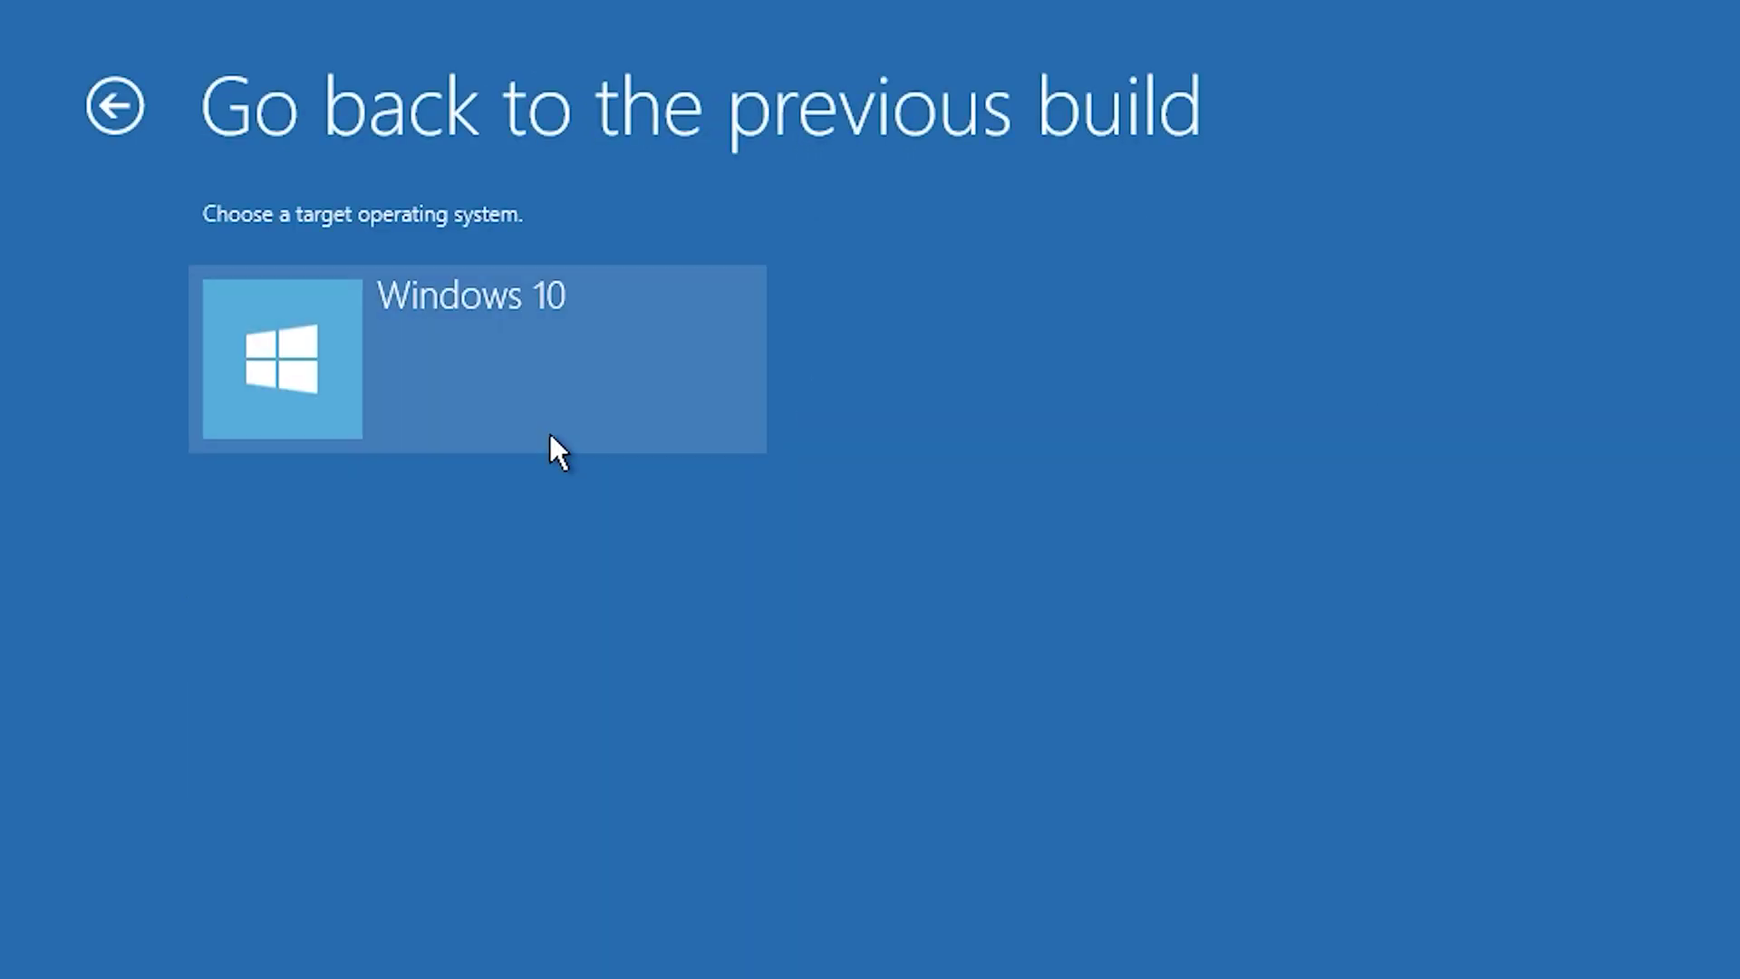
{"action": "left_click", "coordinate": [495, 392]}
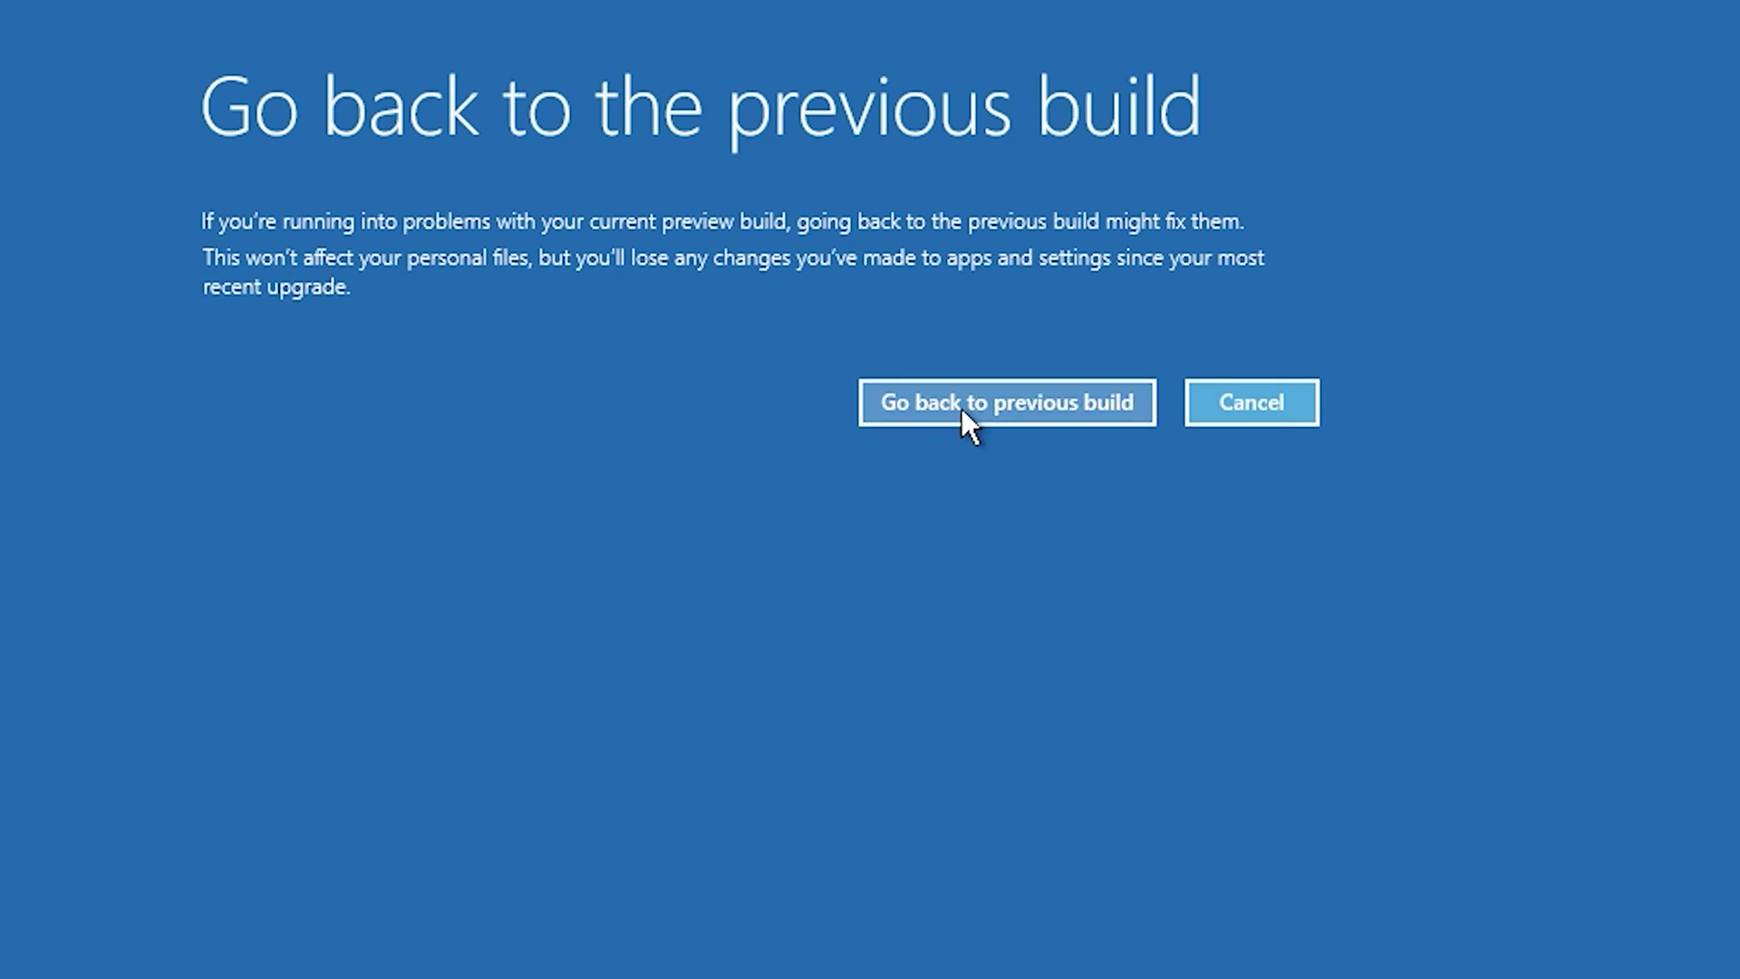
{"action": "left_click", "coordinate": [1251, 402]}
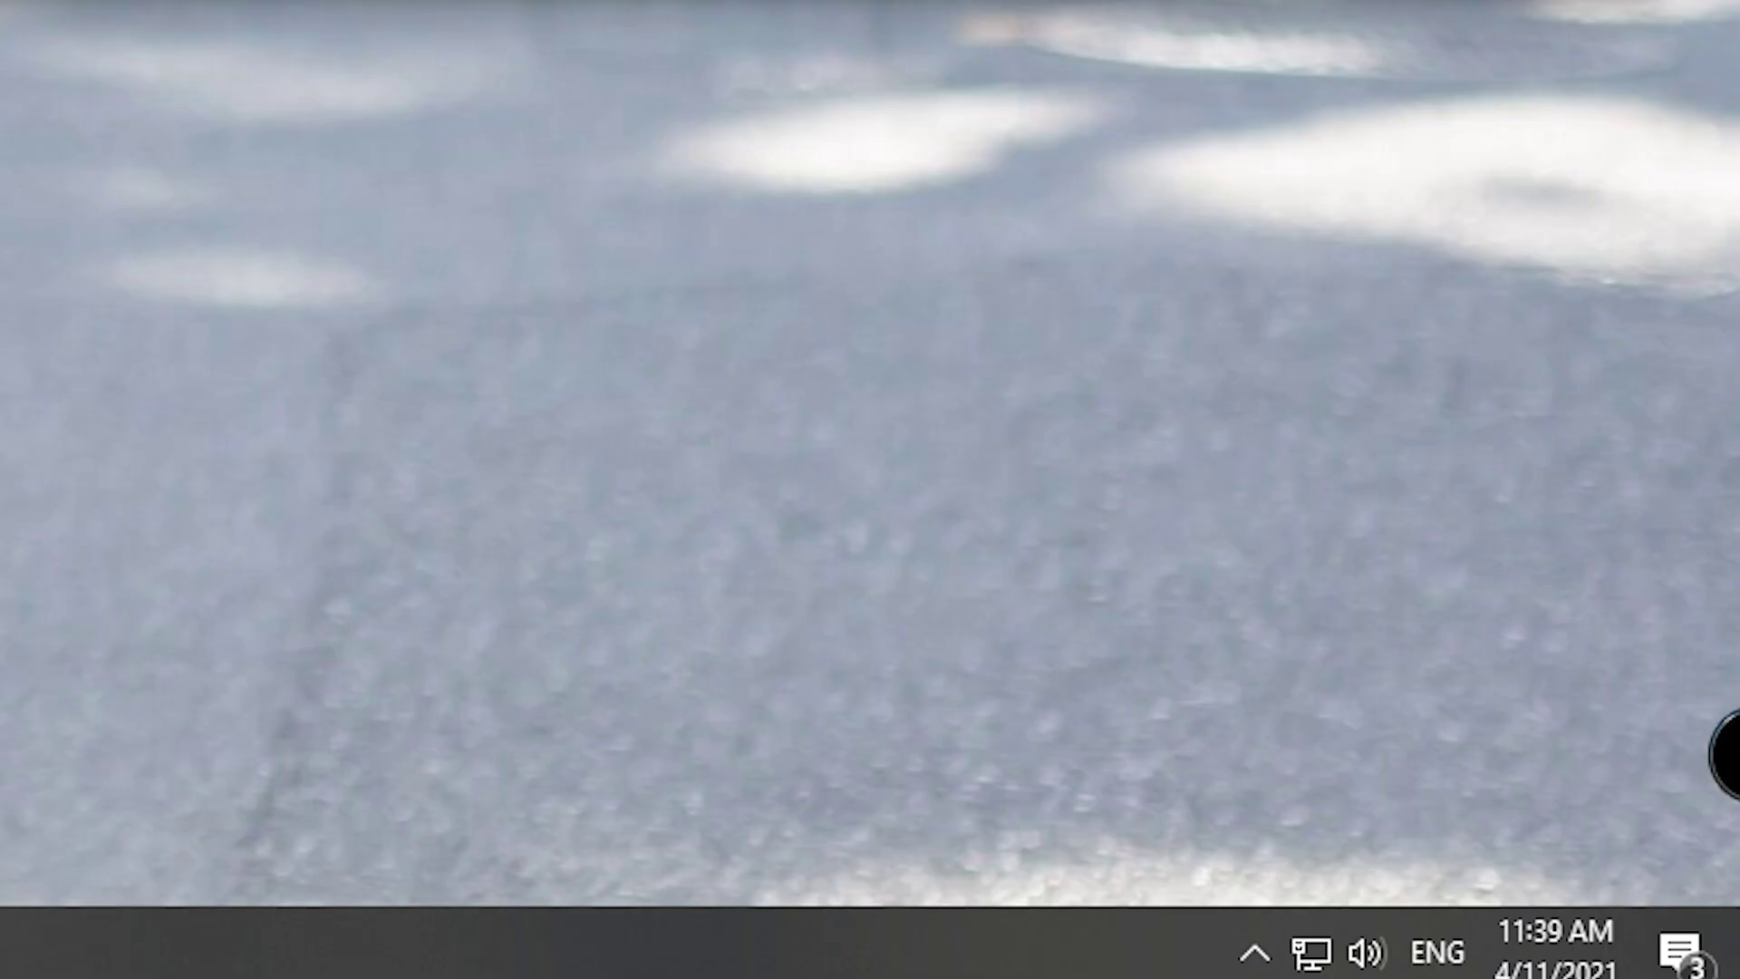
{"action": "left_click", "coordinate": [1257, 951]}
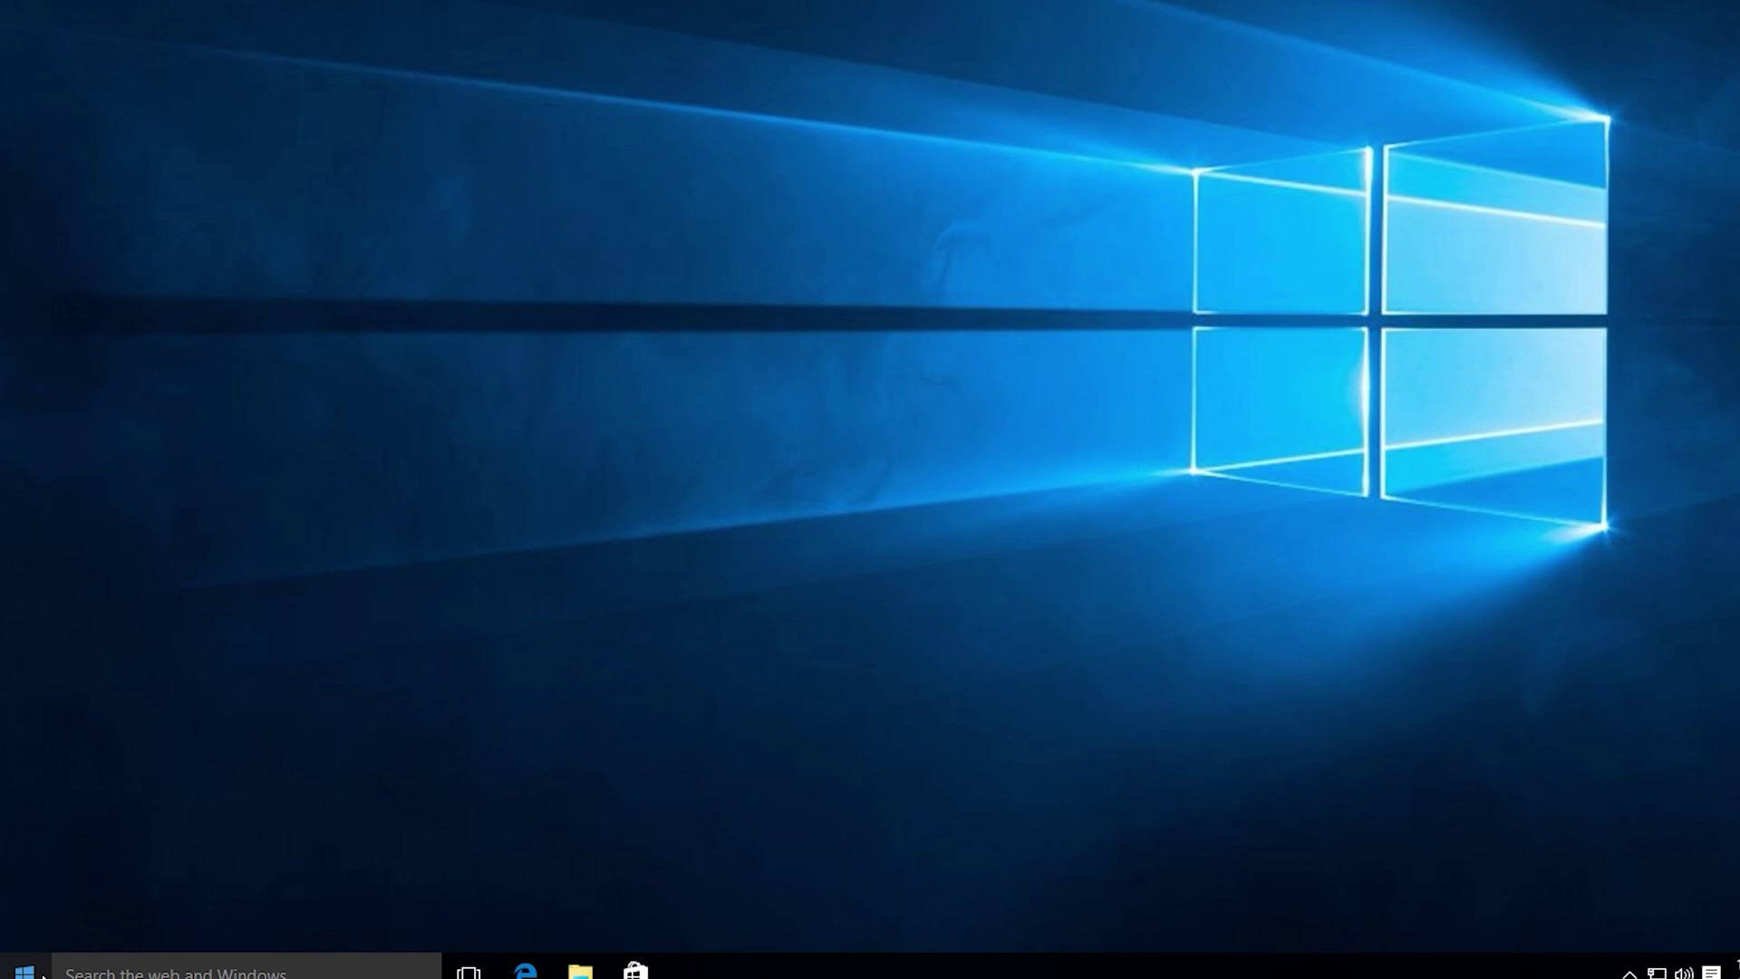
{"action": "left_click", "coordinate": [25, 970]}
Open Device Manager from the Start right-click menu and select Base System Device under Other devices
{"action": "right_click", "coordinate": [24, 970]}
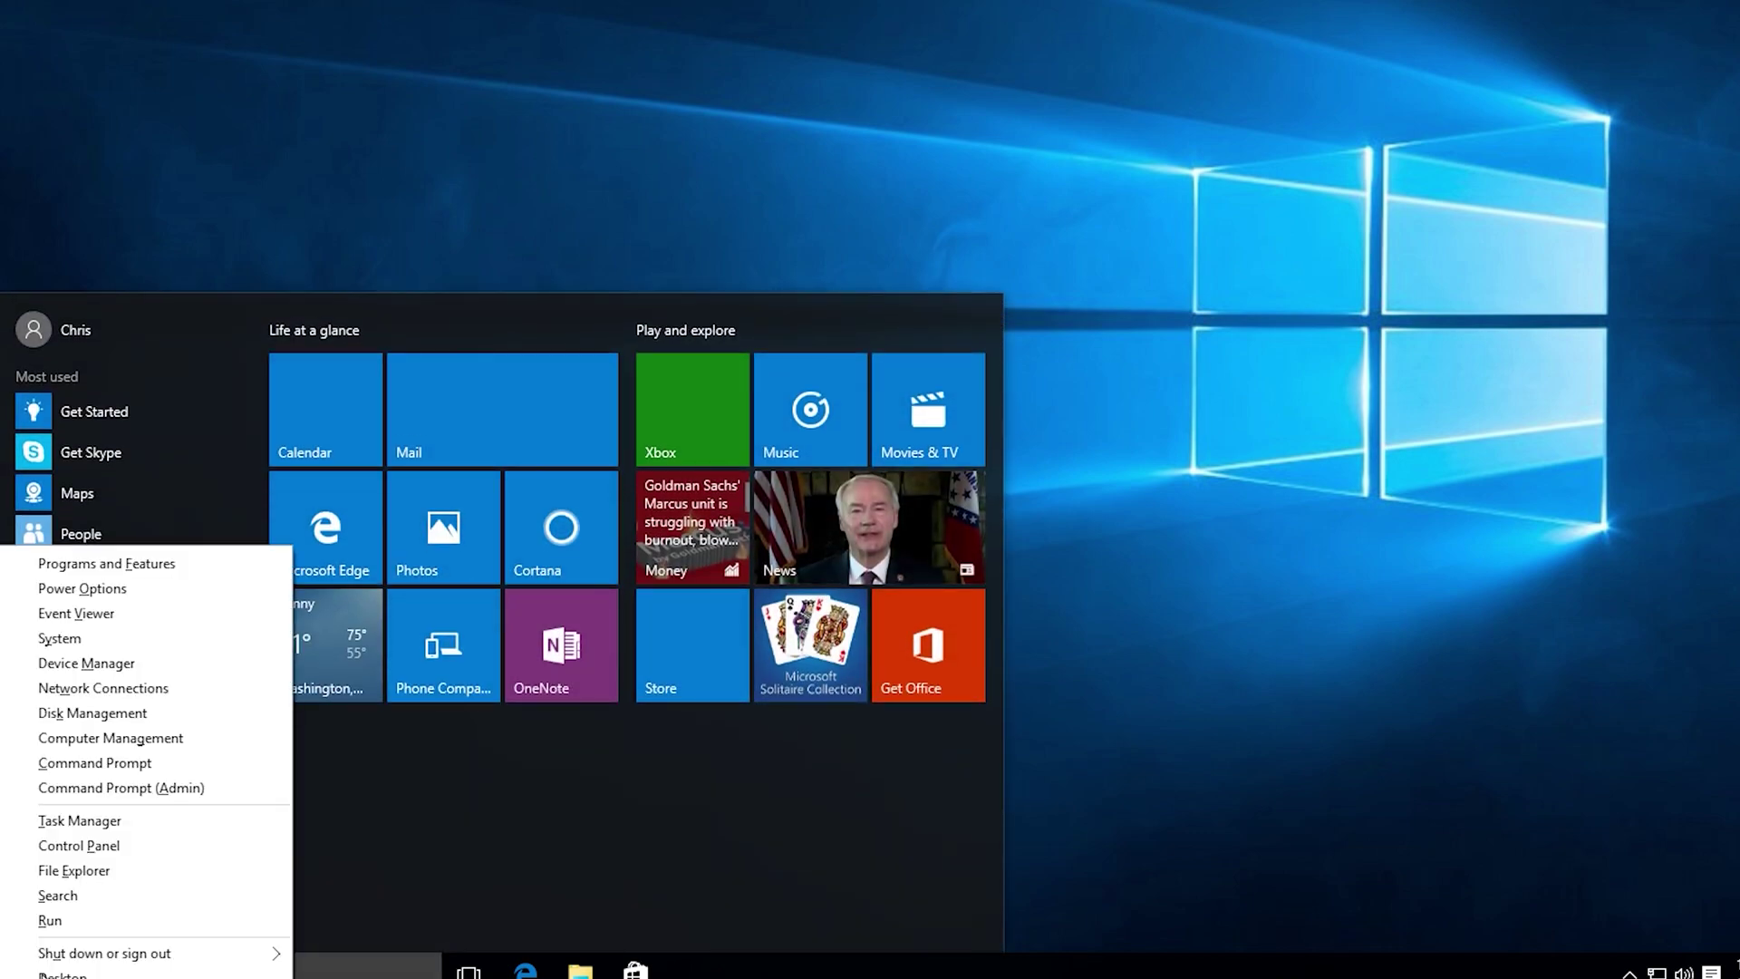
{"action": "left_click", "coordinate": [128, 664]}
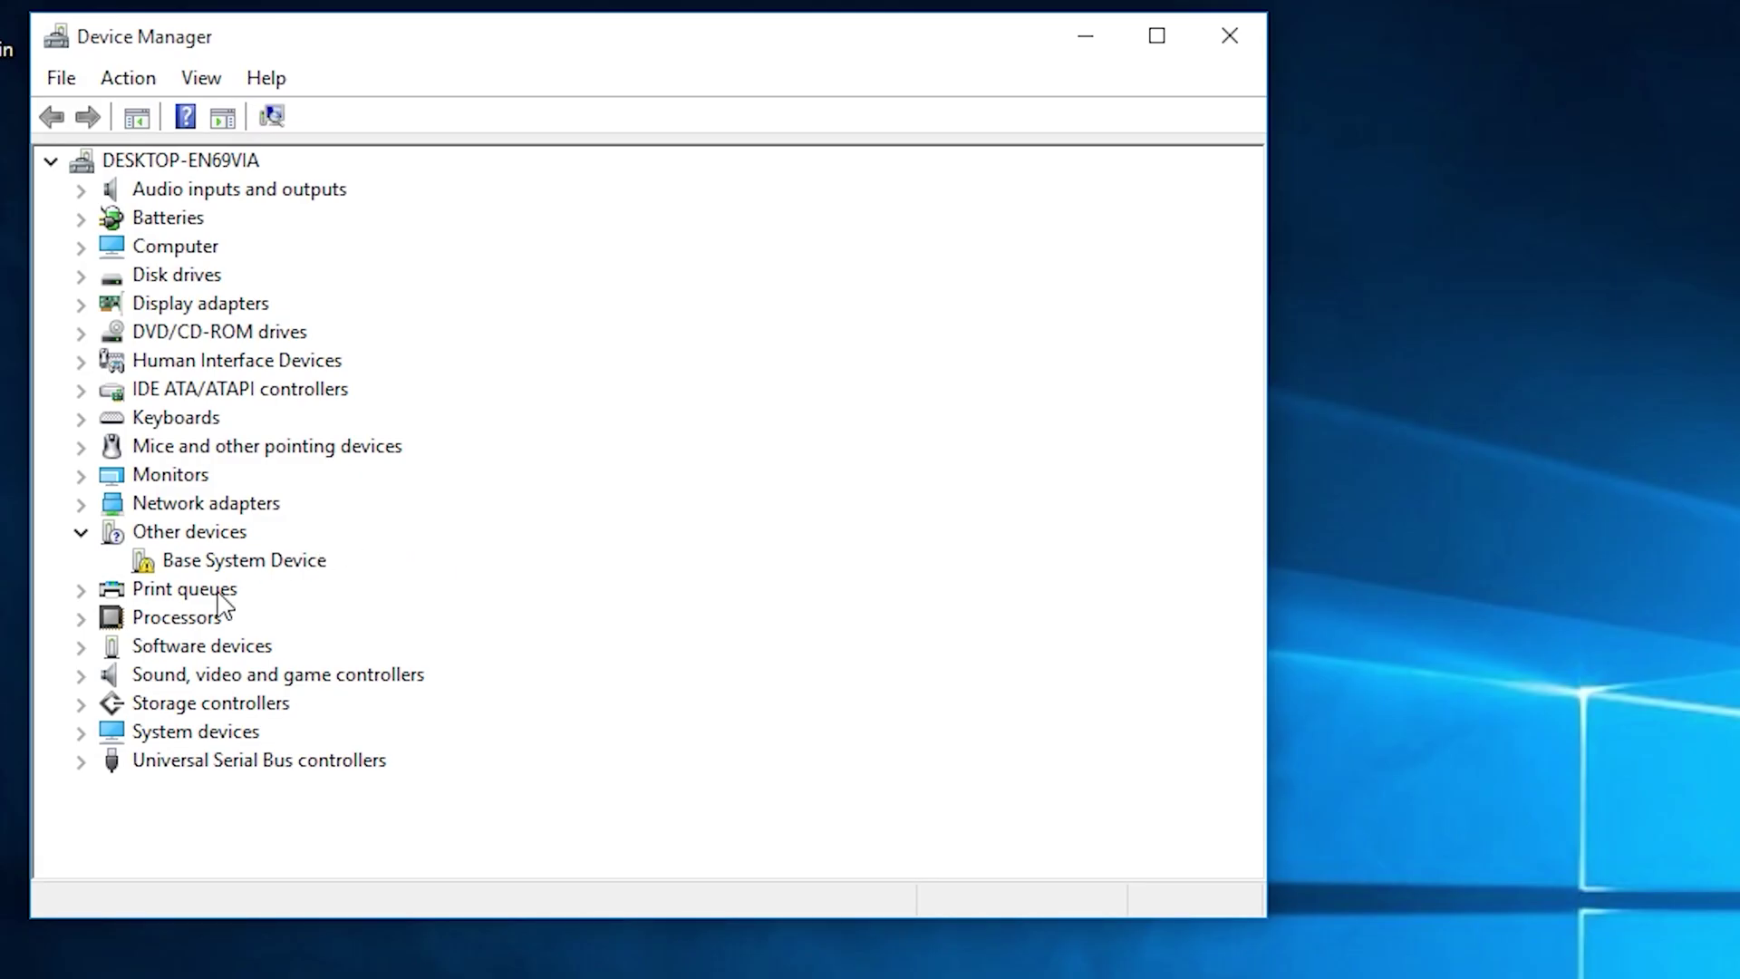
{"action": "left_click", "coordinate": [193, 571]}
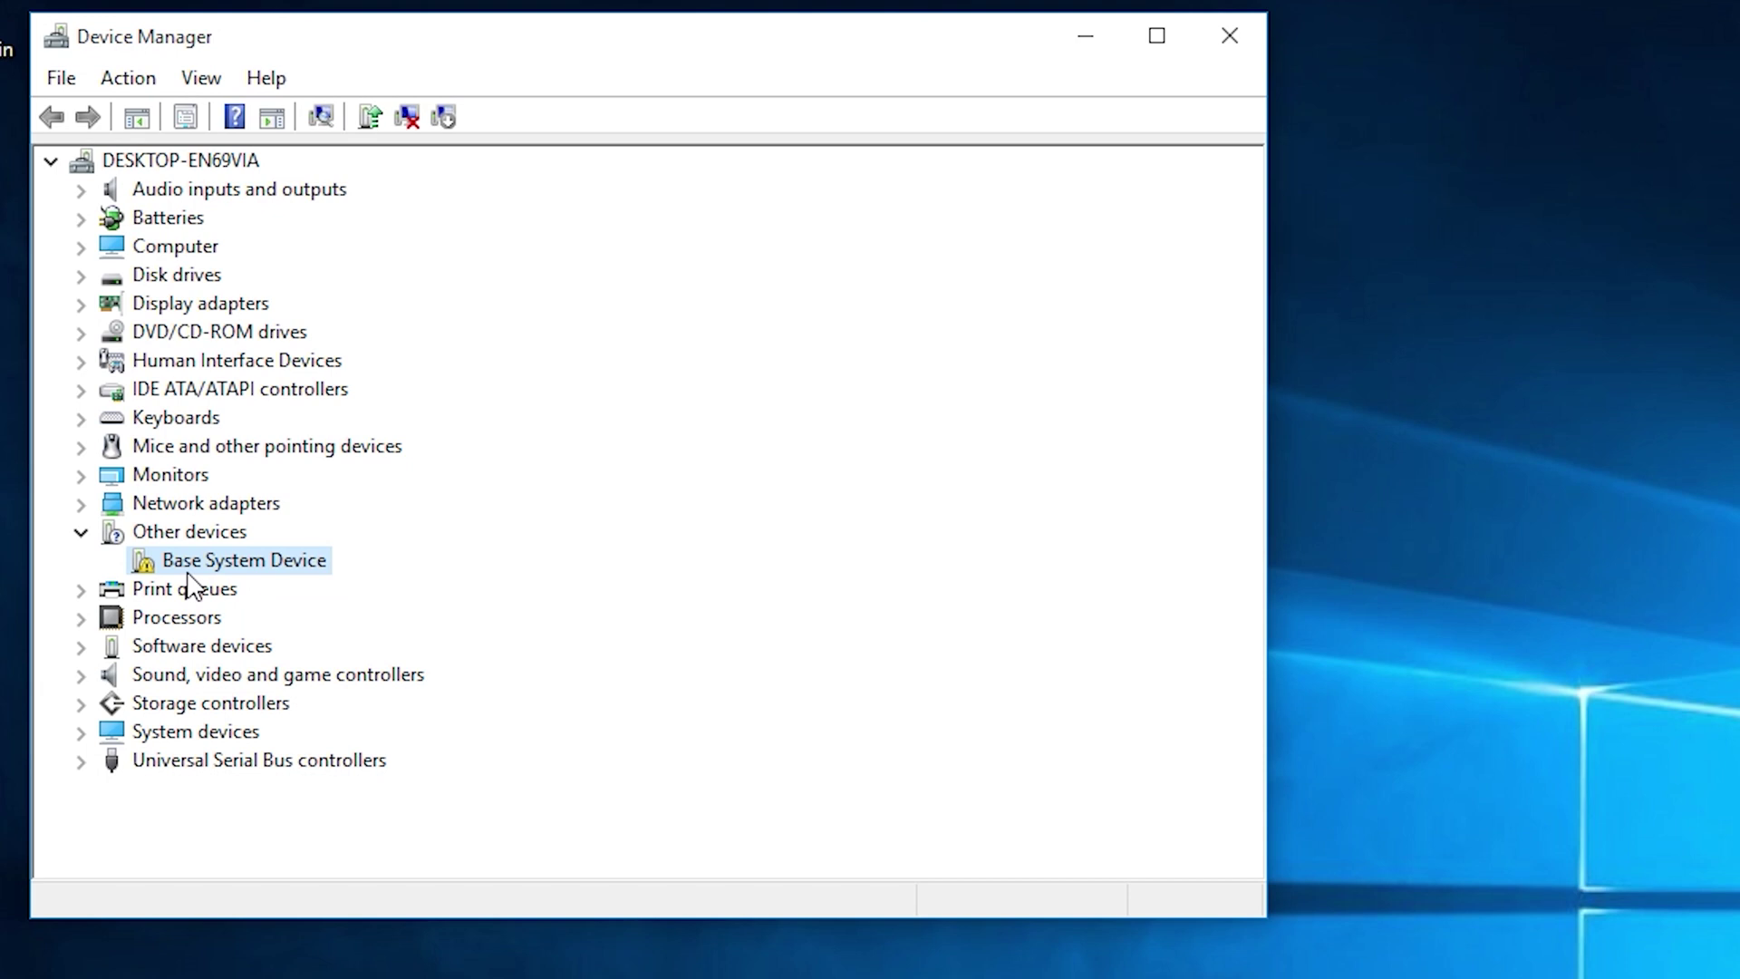
Copy Base System Device's first hardware ID from its Properties Details tab into Google search
{"action": "right_click", "coordinate": [190, 585]}
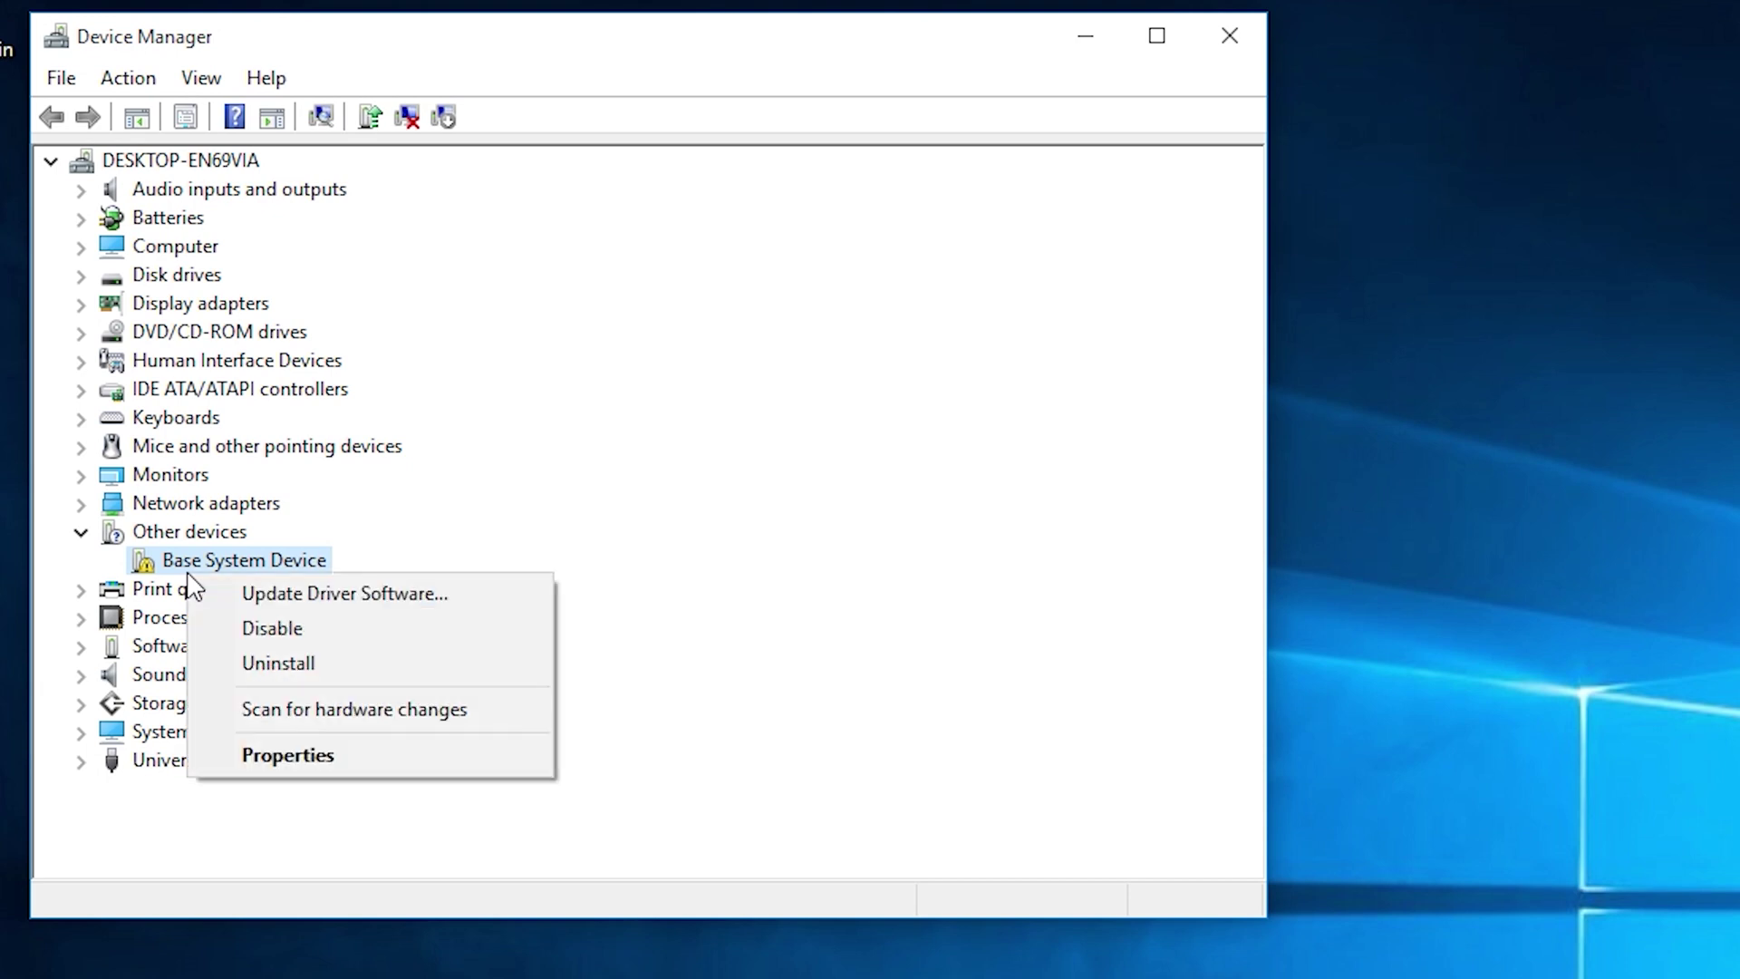
{"action": "left_click", "coordinate": [232, 754]}
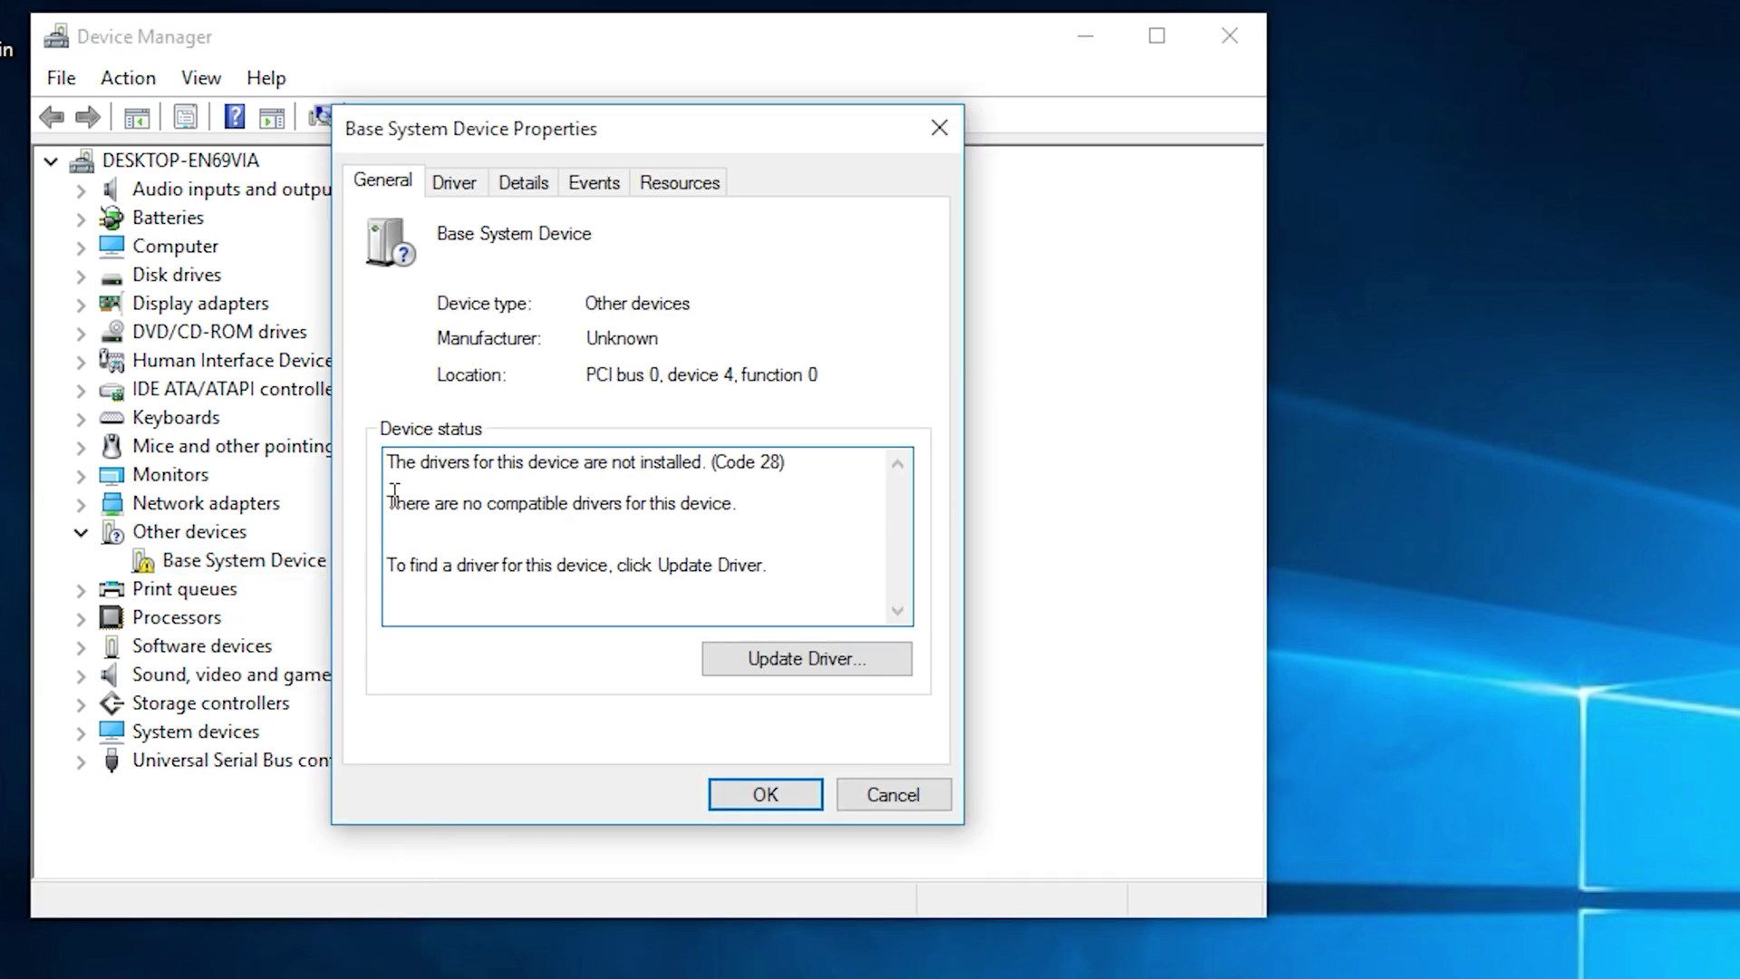
{"action": "left_click", "coordinate": [523, 185]}
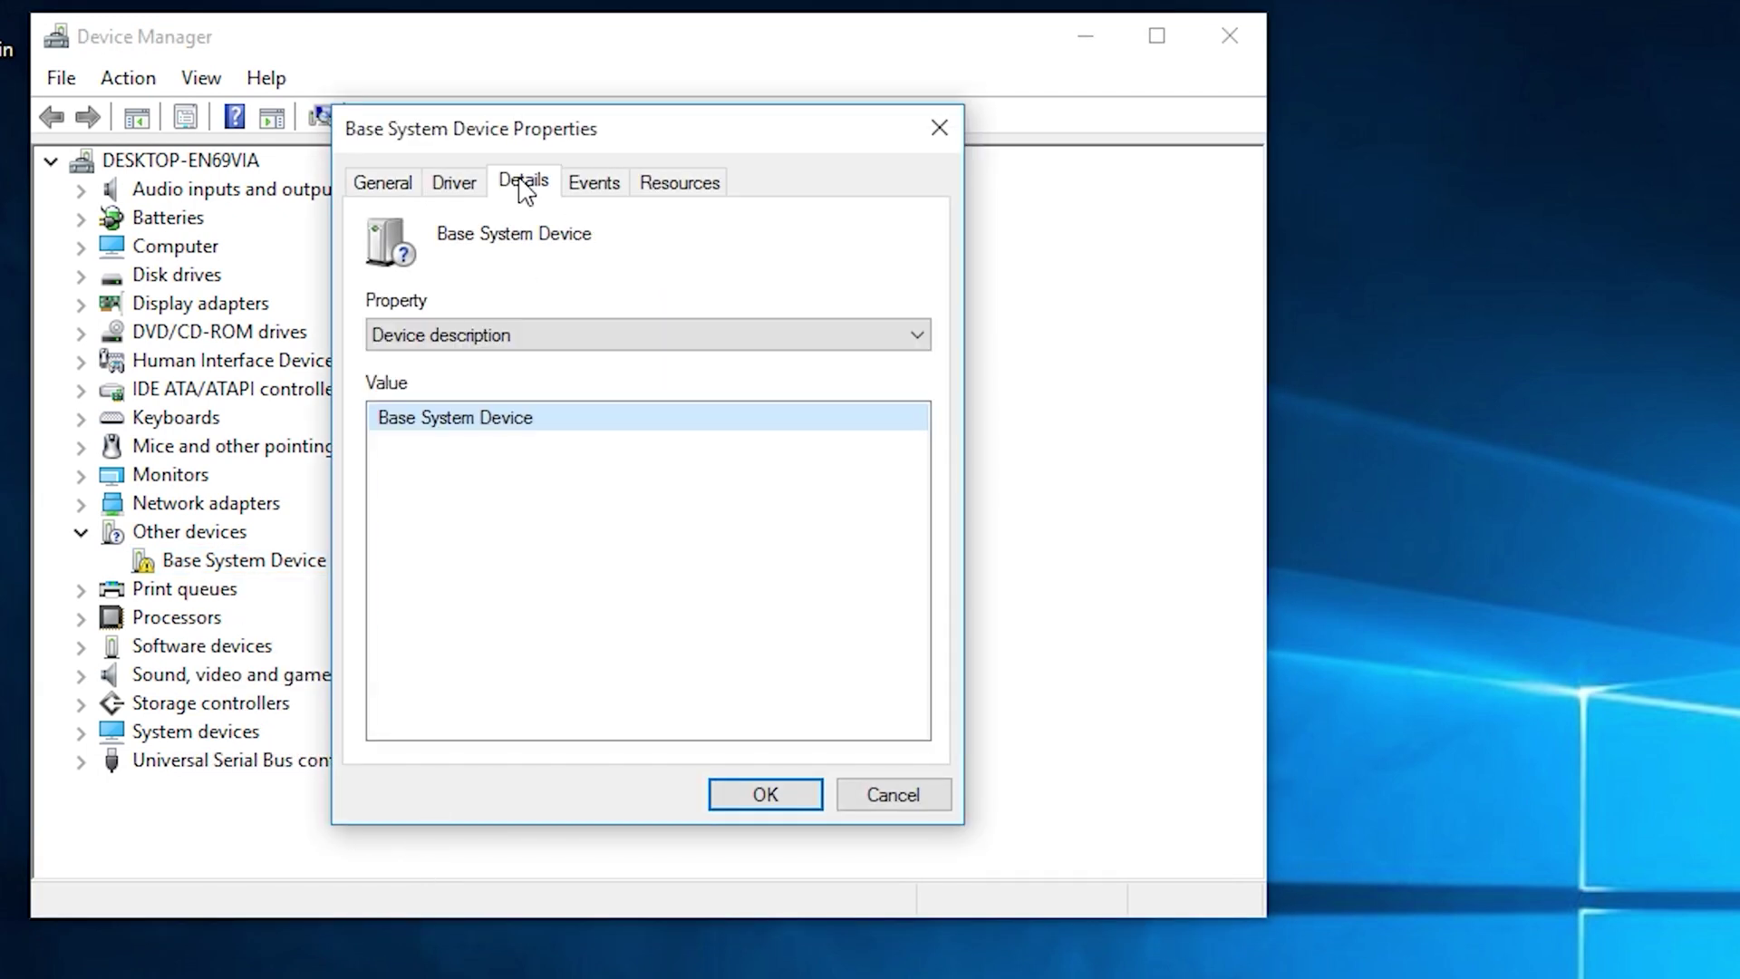
{"action": "left_click", "coordinate": [590, 334]}
{"action": "left_click", "coordinate": [525, 404]}
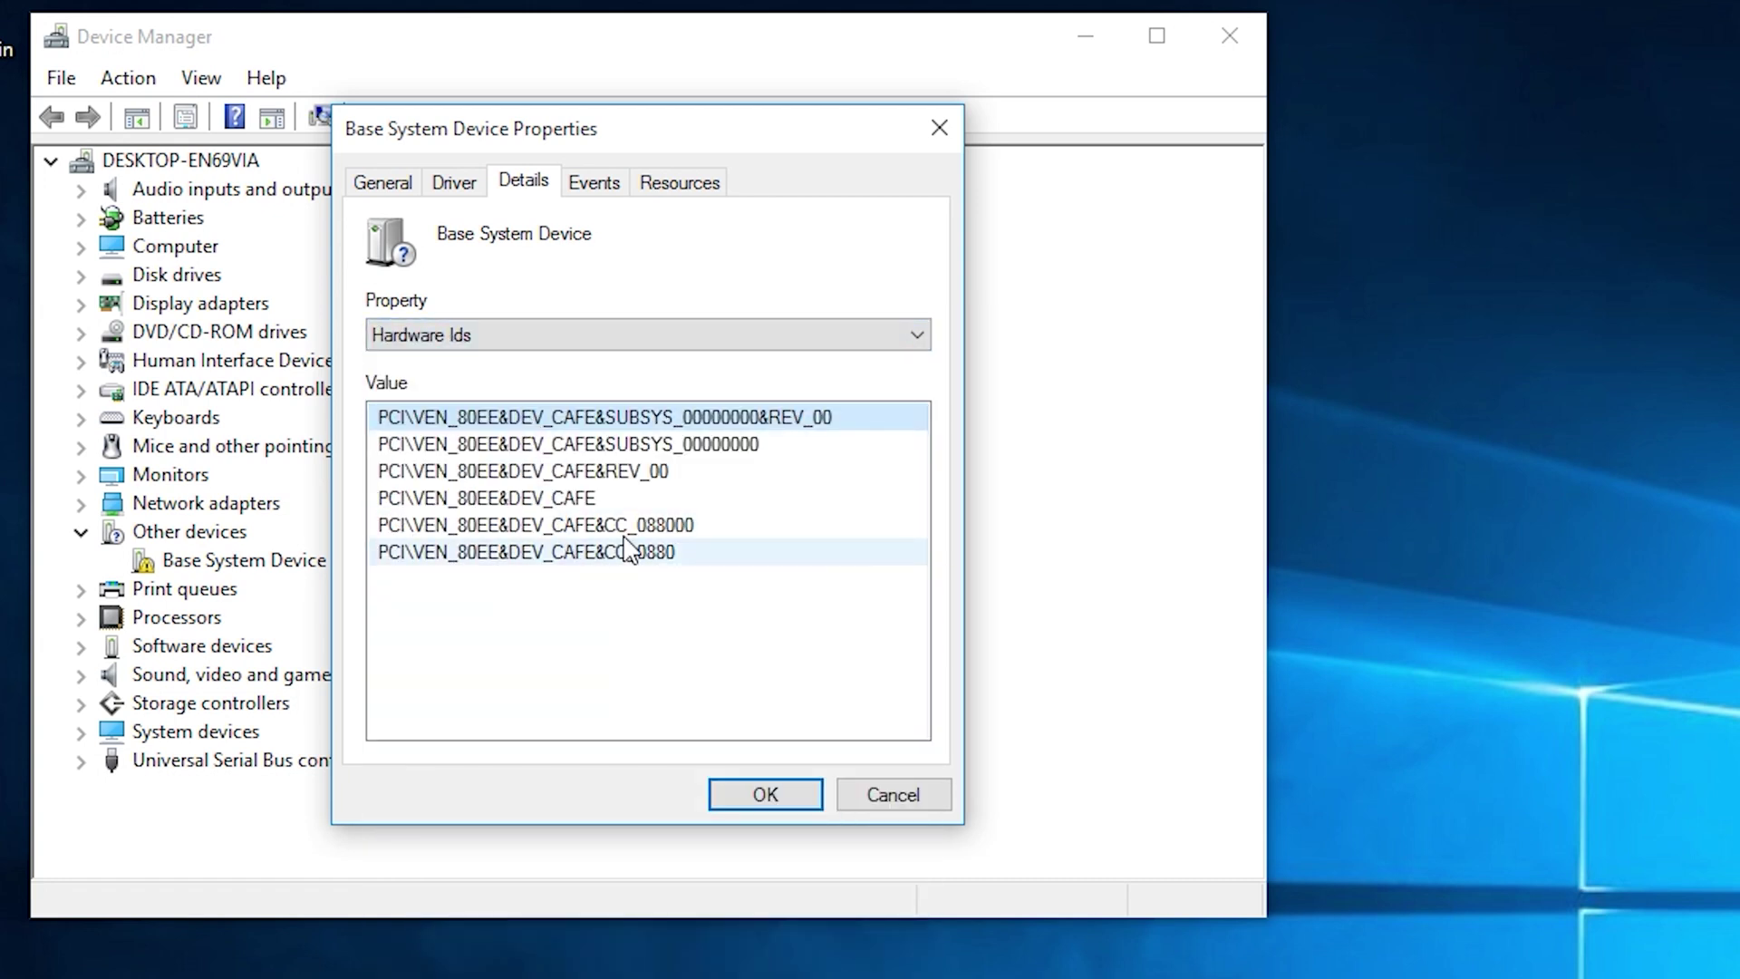
{"action": "right_click", "coordinate": [715, 433]}
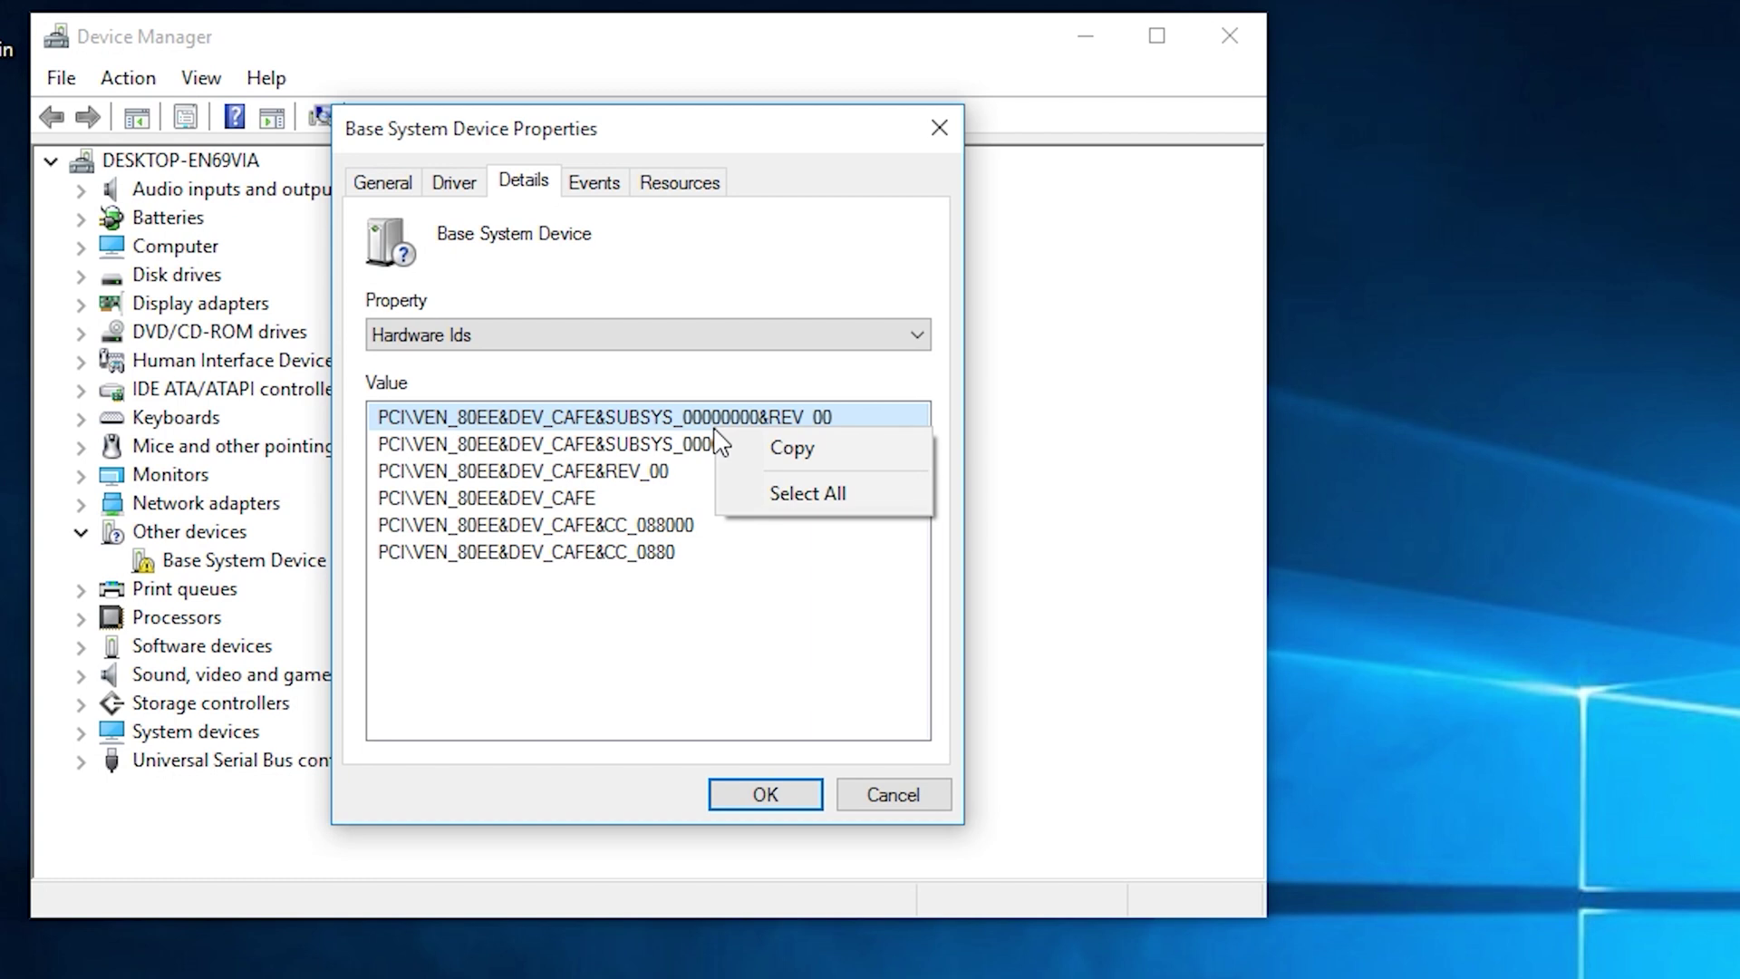
{"action": "left_click", "coordinate": [730, 450]}
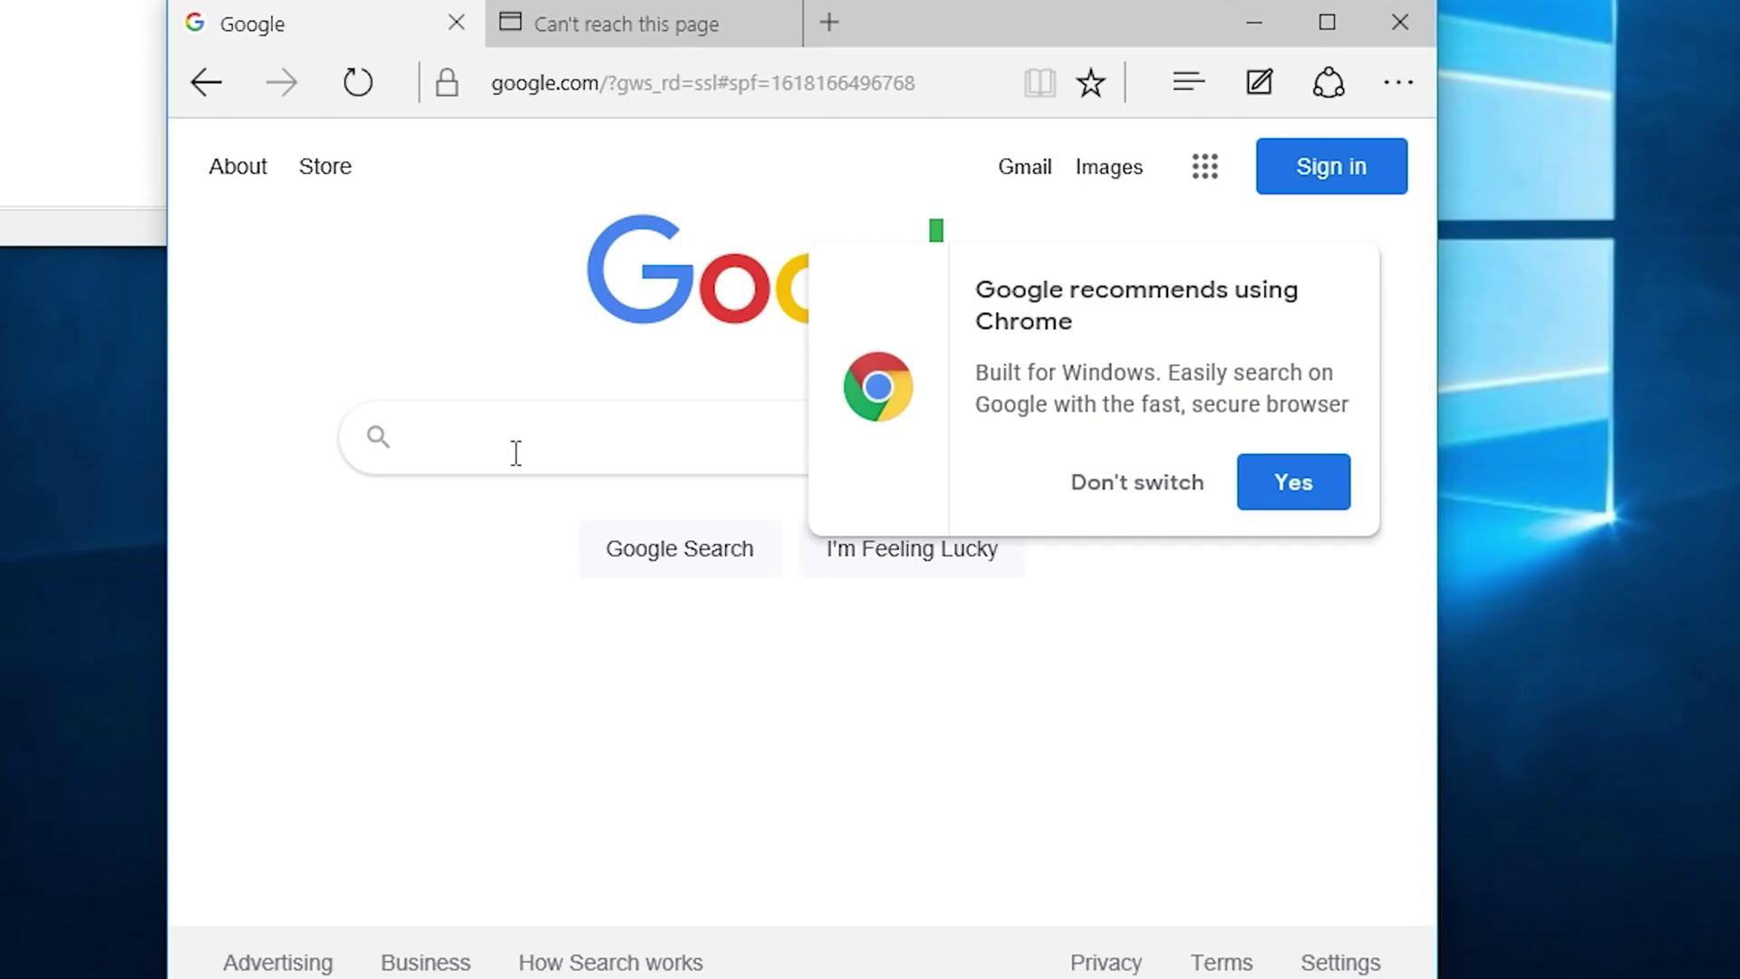
{"action": "right_click", "coordinate": [521, 453]}
Google PCI\VEN_80EE&DEV_CAFE&SUBSYS_00000000&REV_00 and read the virtualbox.org thread identifying VirtualBox Guest Service
{"action": "left_click", "coordinate": [544, 533]}
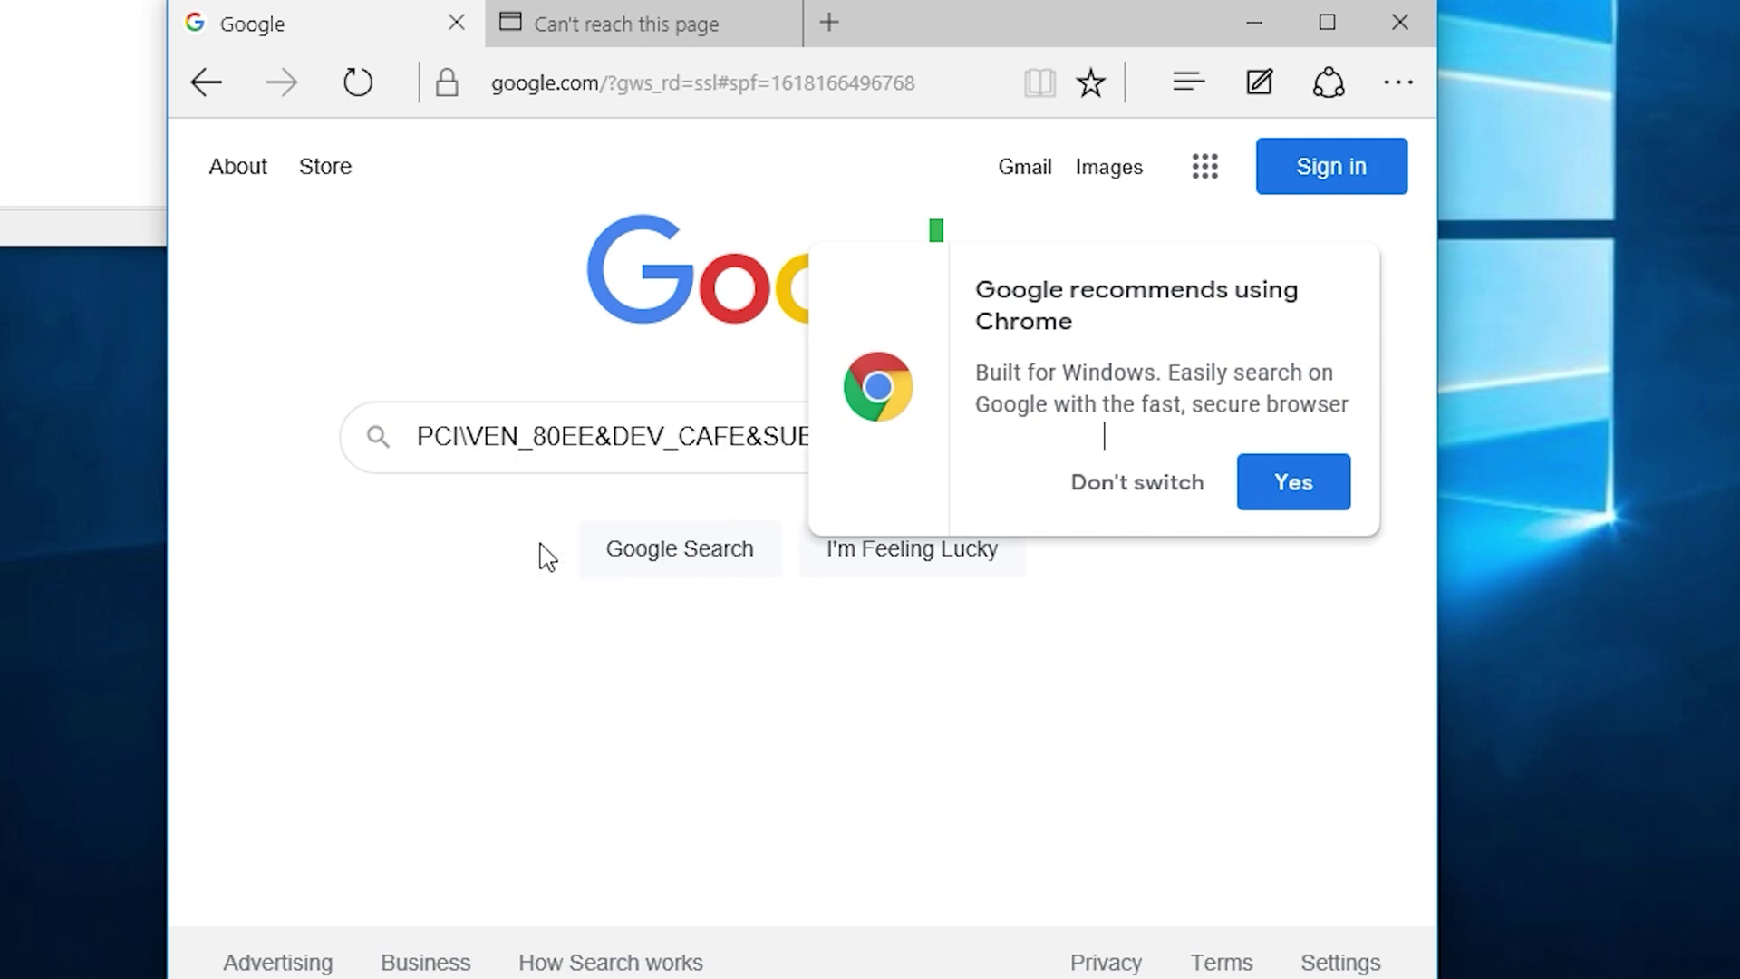
{"action": "key", "text": "Return"}
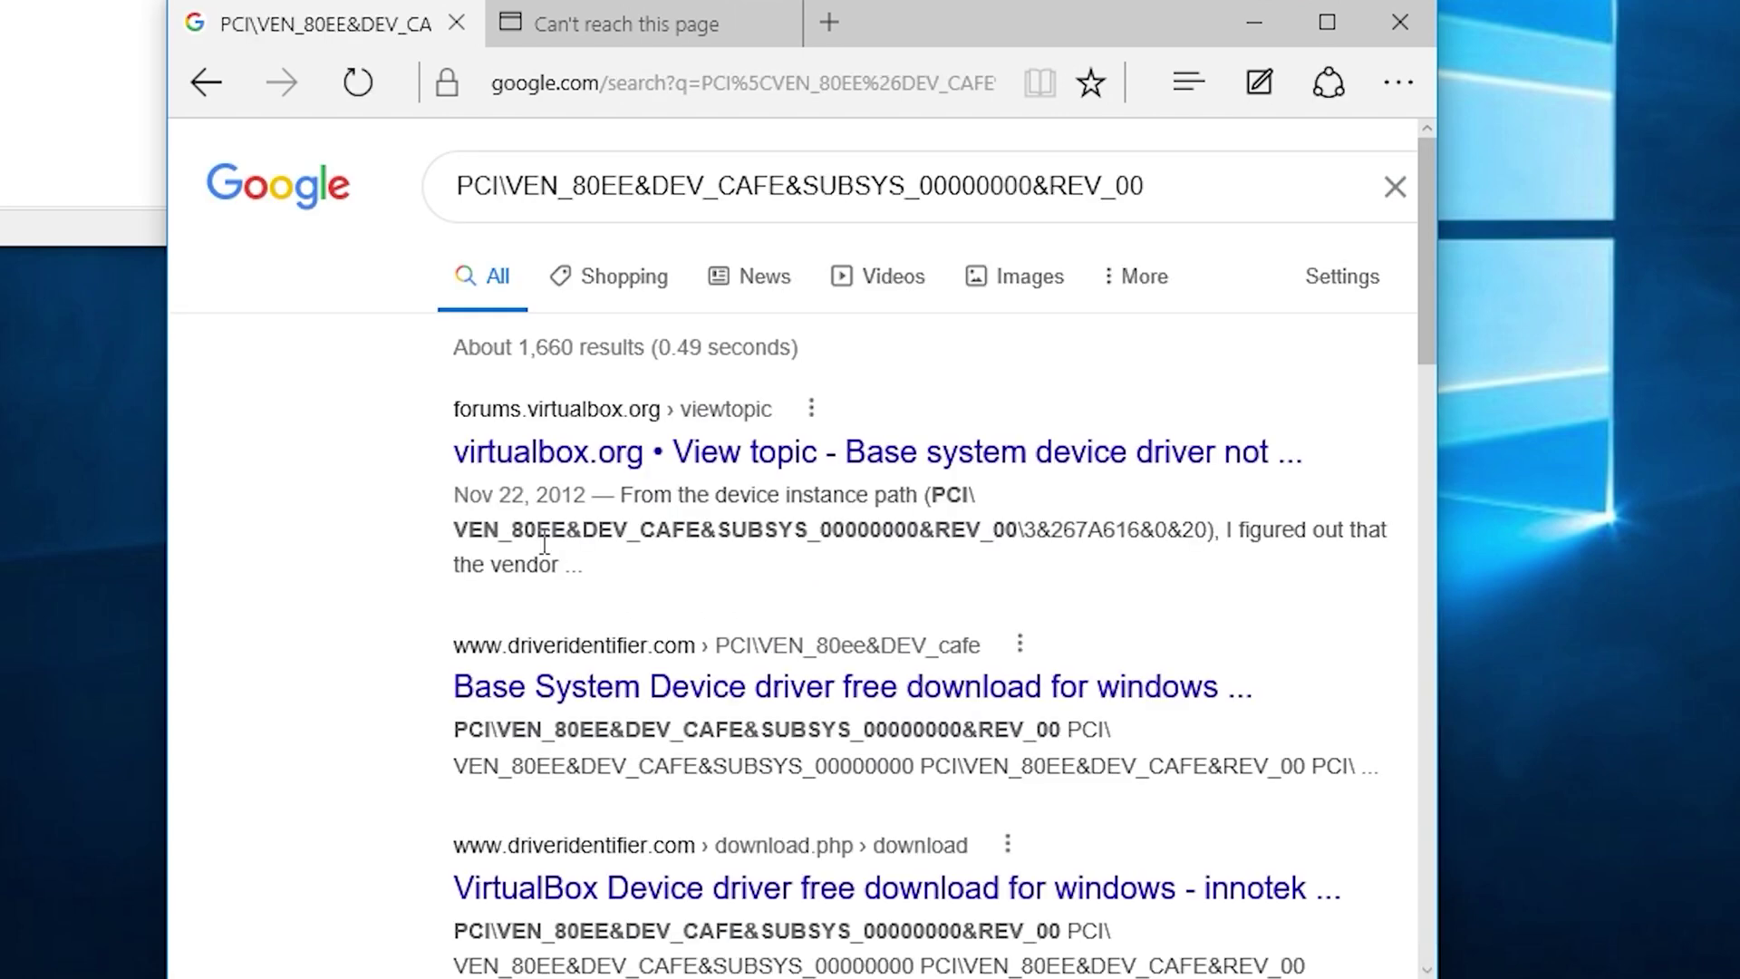
{"action": "left_click", "coordinate": [678, 479]}
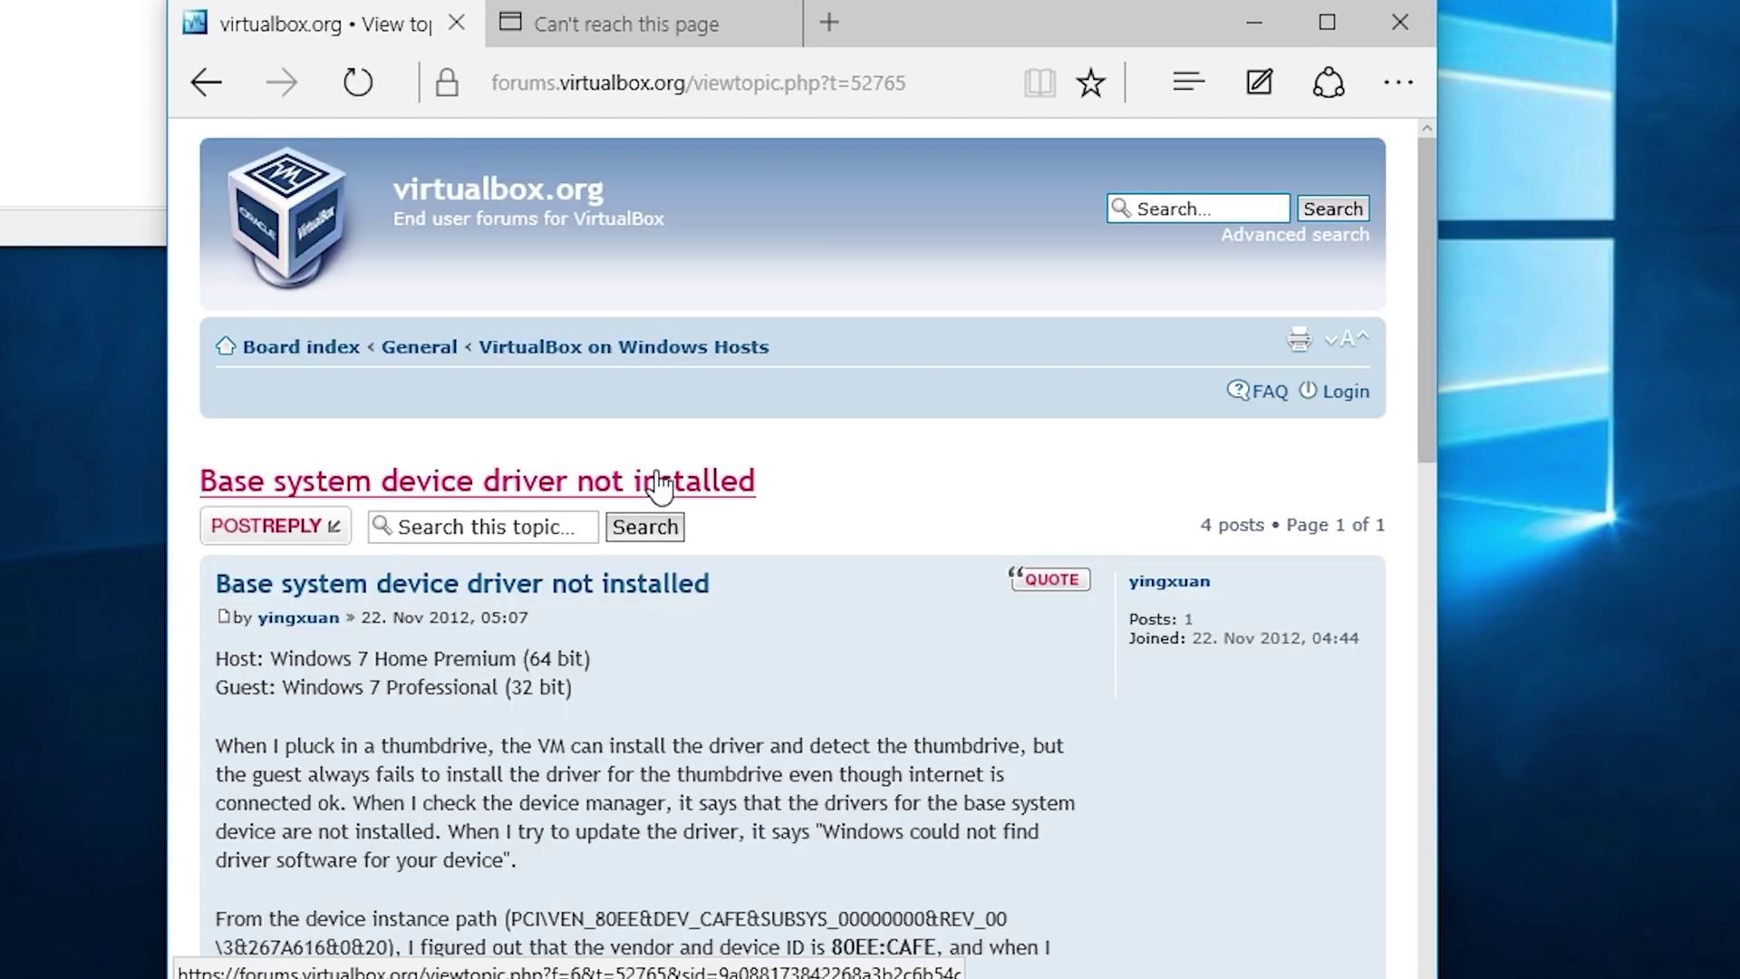
{"action": "scroll", "coordinate": [660, 486], "scroll_direction": "down", "scroll_amount": 4}
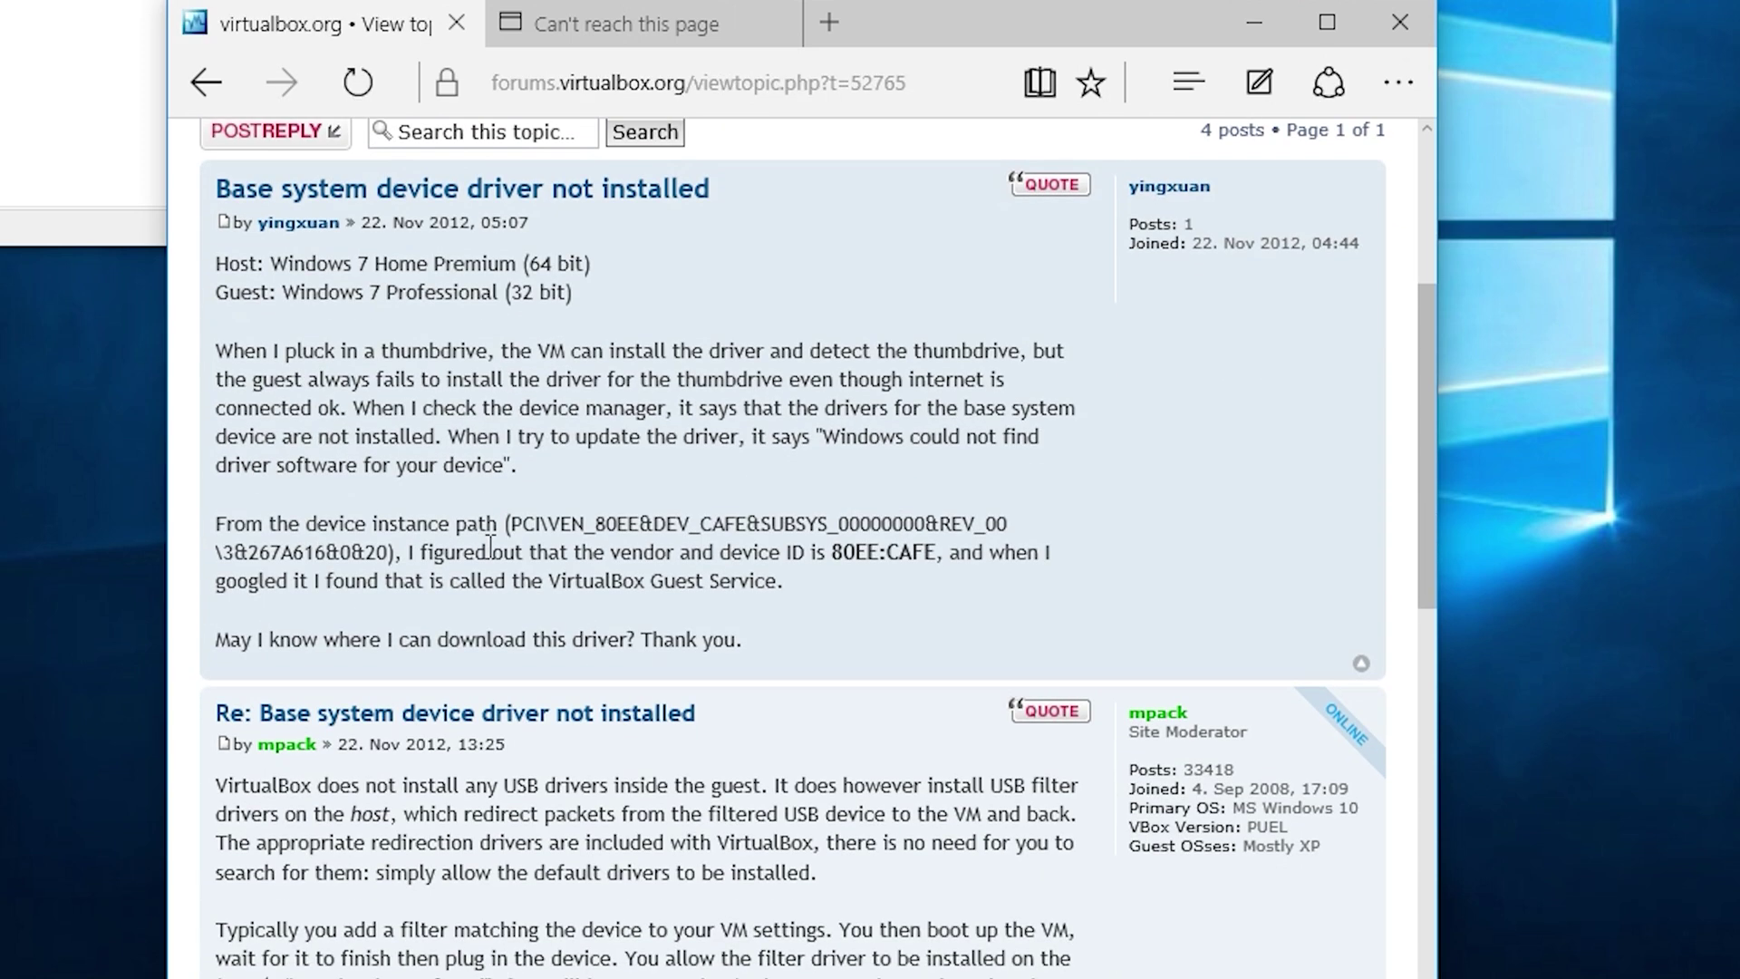
{"action": "scroll", "coordinate": [489, 544], "scroll_direction": "down", "scroll_amount": 1}
{"action": "scroll", "coordinate": [466, 554], "scroll_direction": "up", "scroll_amount": 3}
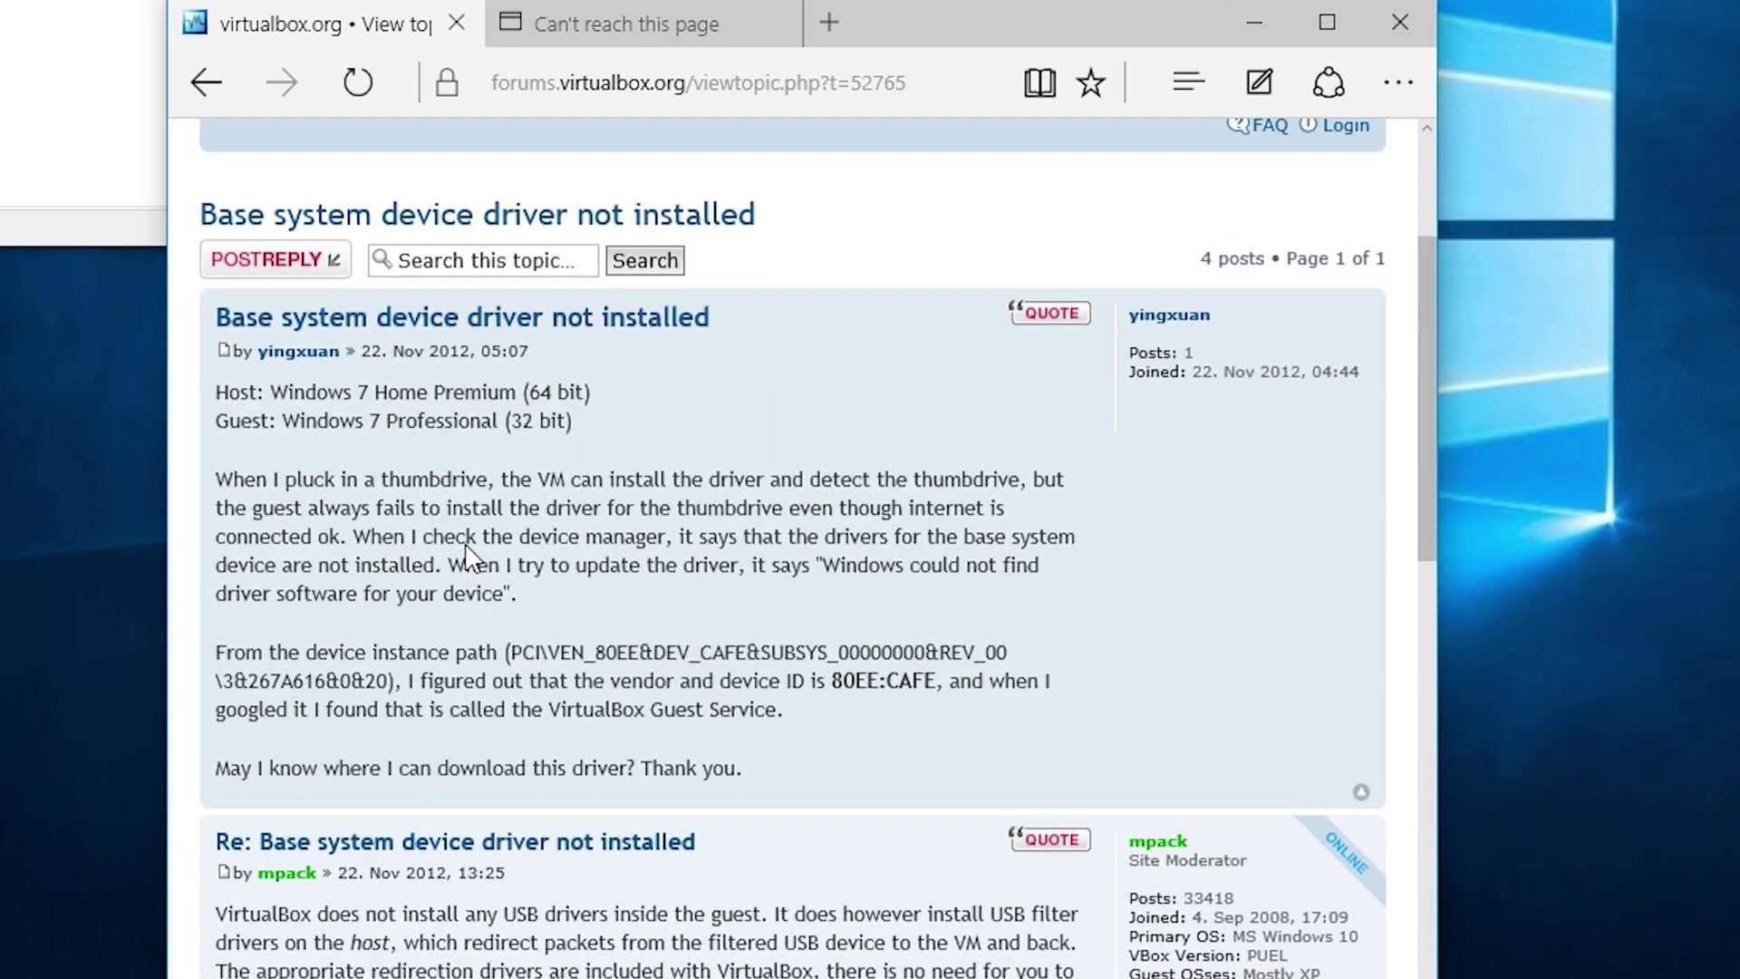
{"action": "scroll", "coordinate": [330, 235], "scroll_direction": "up", "scroll_amount": 3}
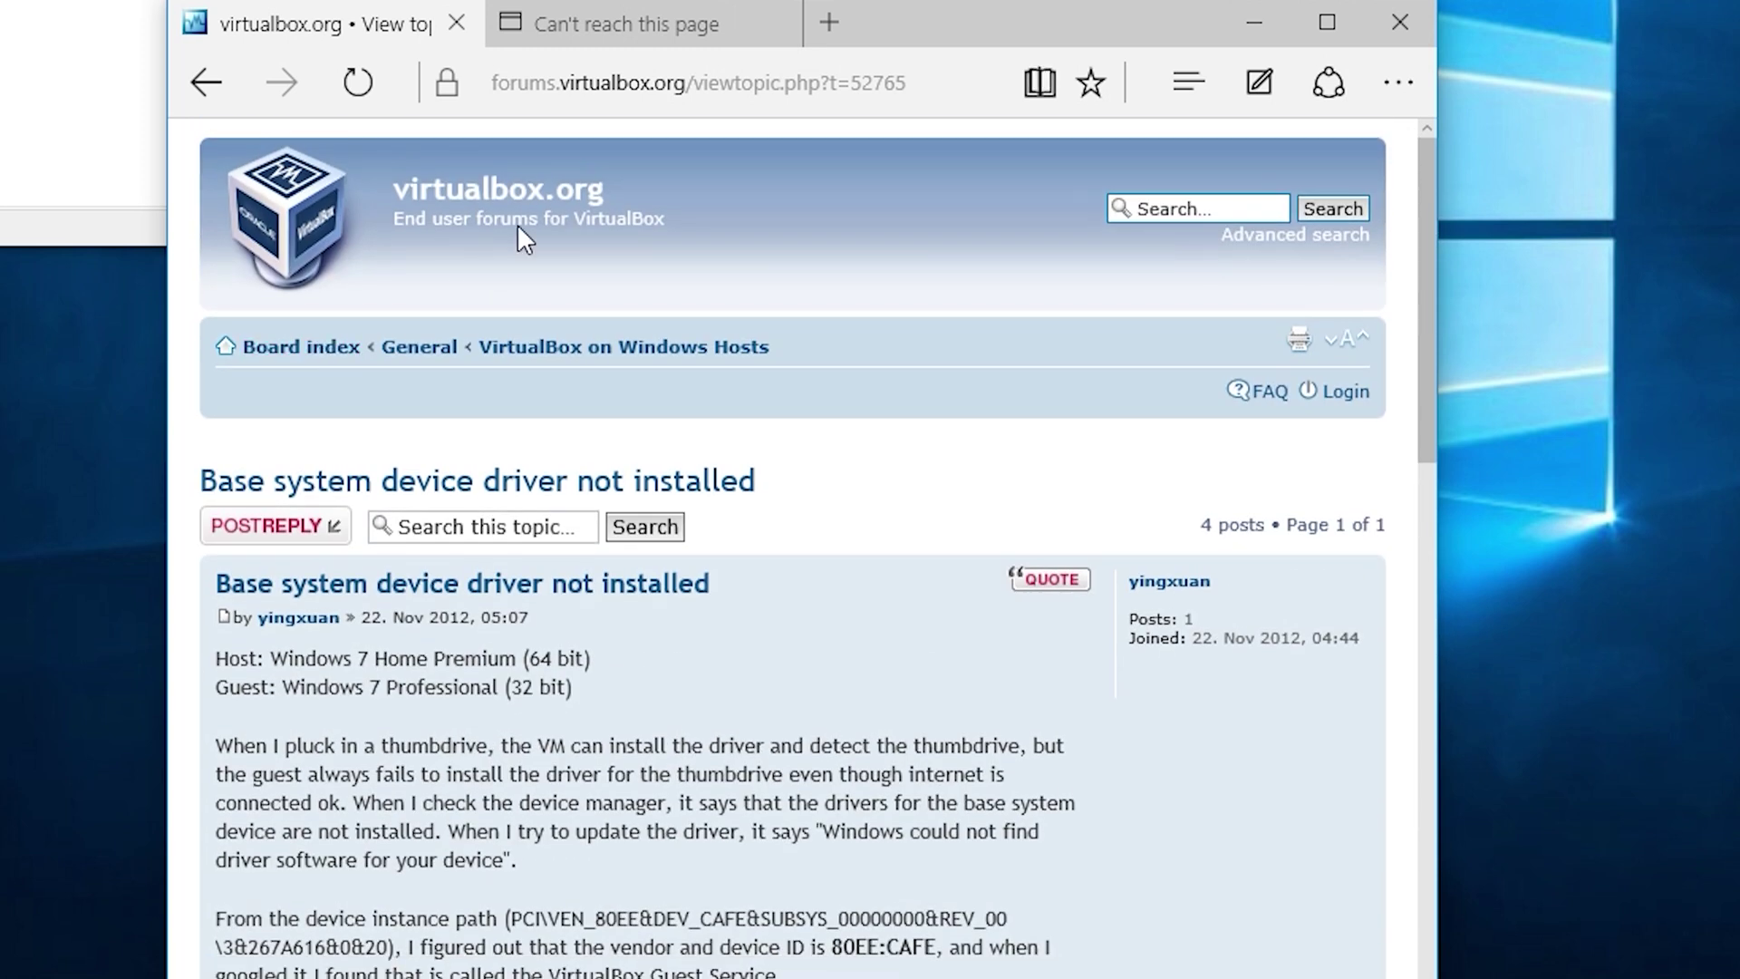
{"action": "scroll", "coordinate": [458, 321], "scroll_direction": "down", "scroll_amount": 3}
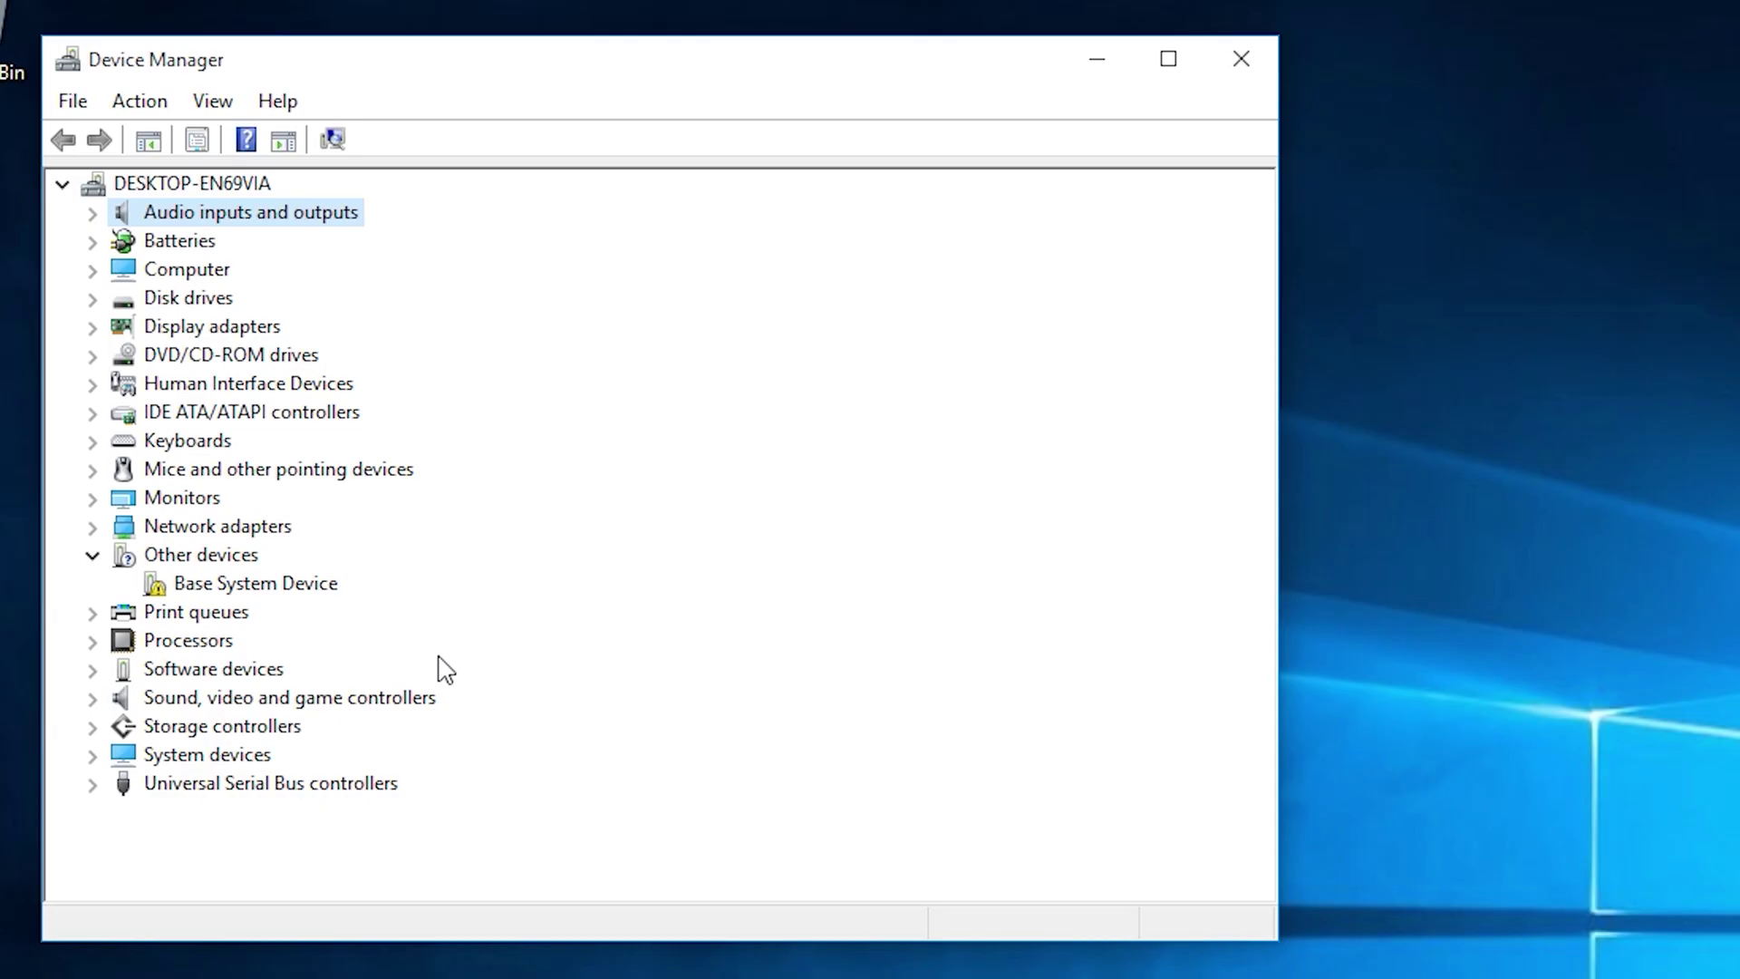
Reselect Base System Device under Other devices, then close Device Manager
{"action": "left_click", "coordinate": [290, 589]}
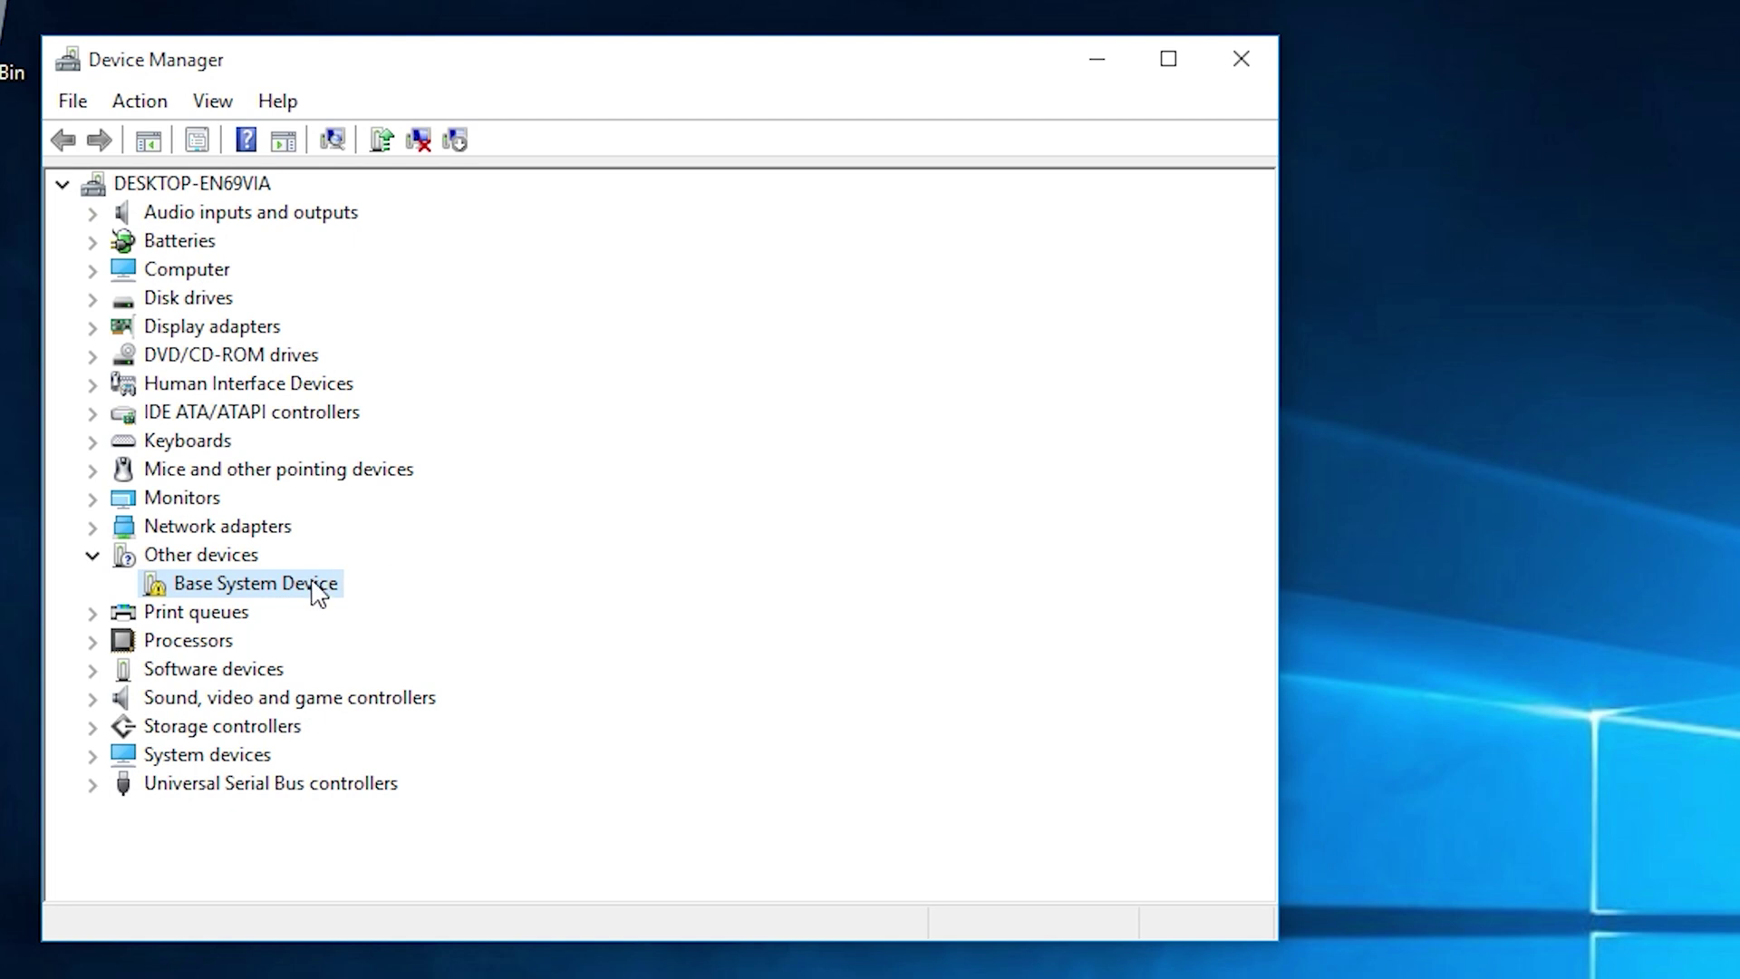
{"action": "key", "text": "Up"}
{"action": "left_click", "coordinate": [249, 593]}
{"action": "left_click", "coordinate": [1241, 59]}
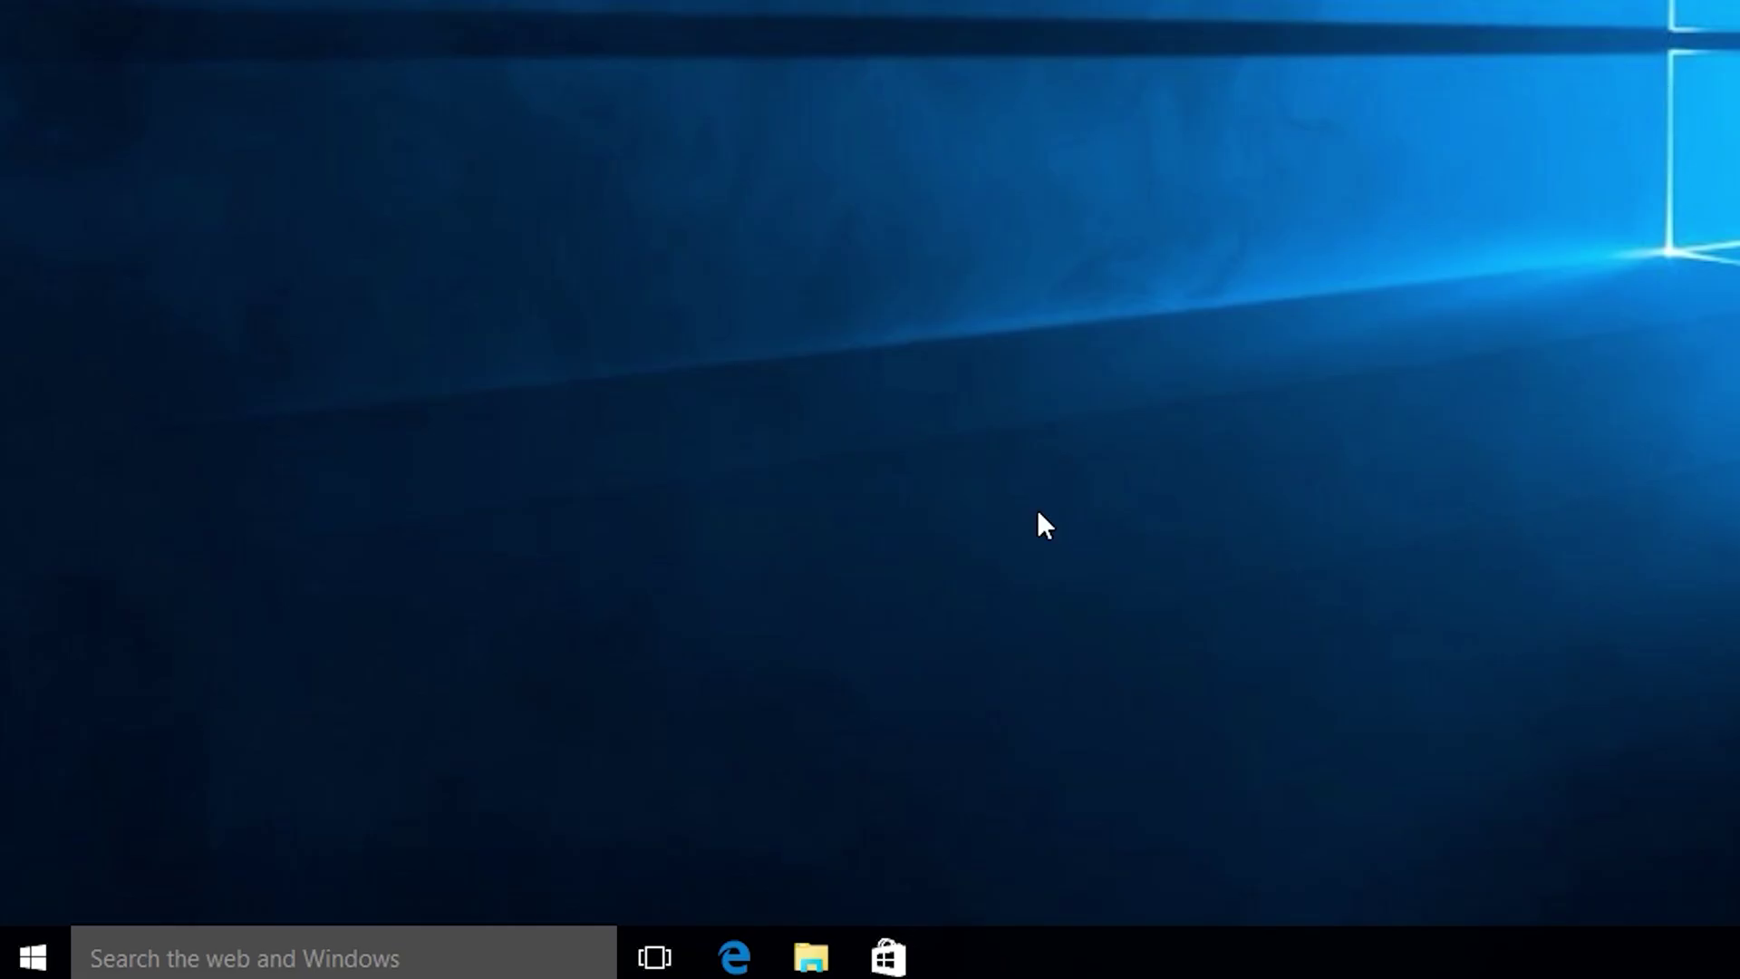
Run chkdsk in an administrator Command Prompt found by searching 'cmd', then close the window
{"action": "left_click", "coordinate": [366, 965]}
{"action": "type", "text": "cmd"}
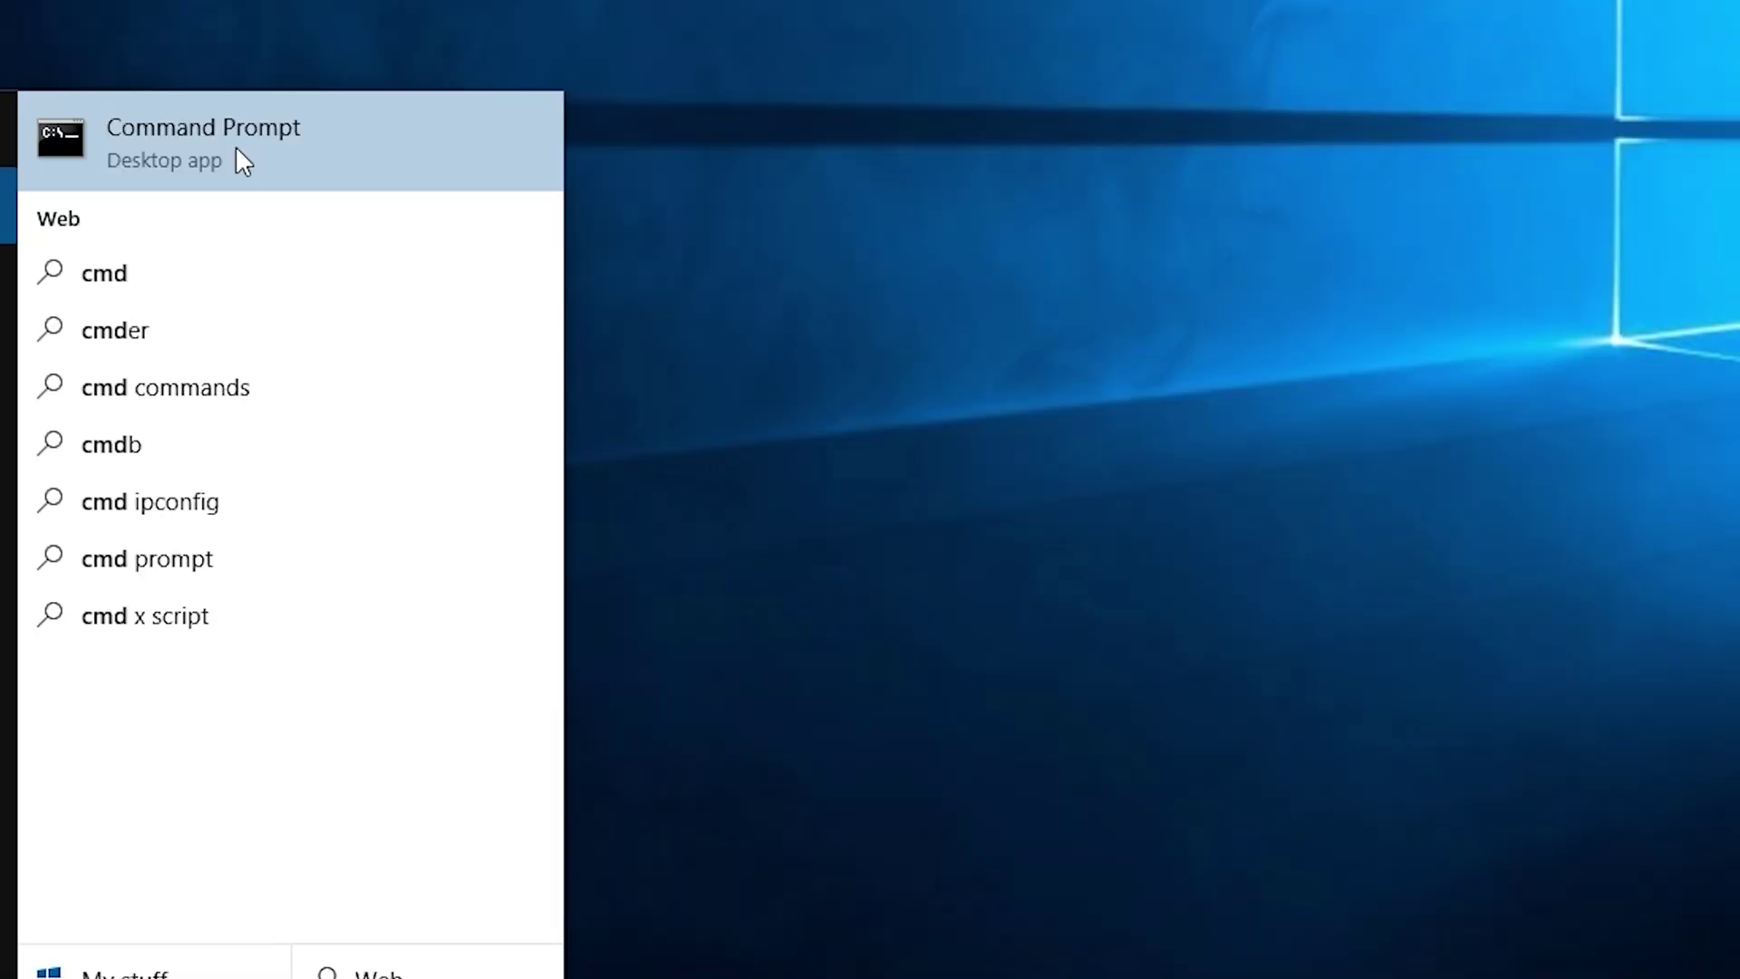
{"action": "right_click", "coordinate": [326, 61]}
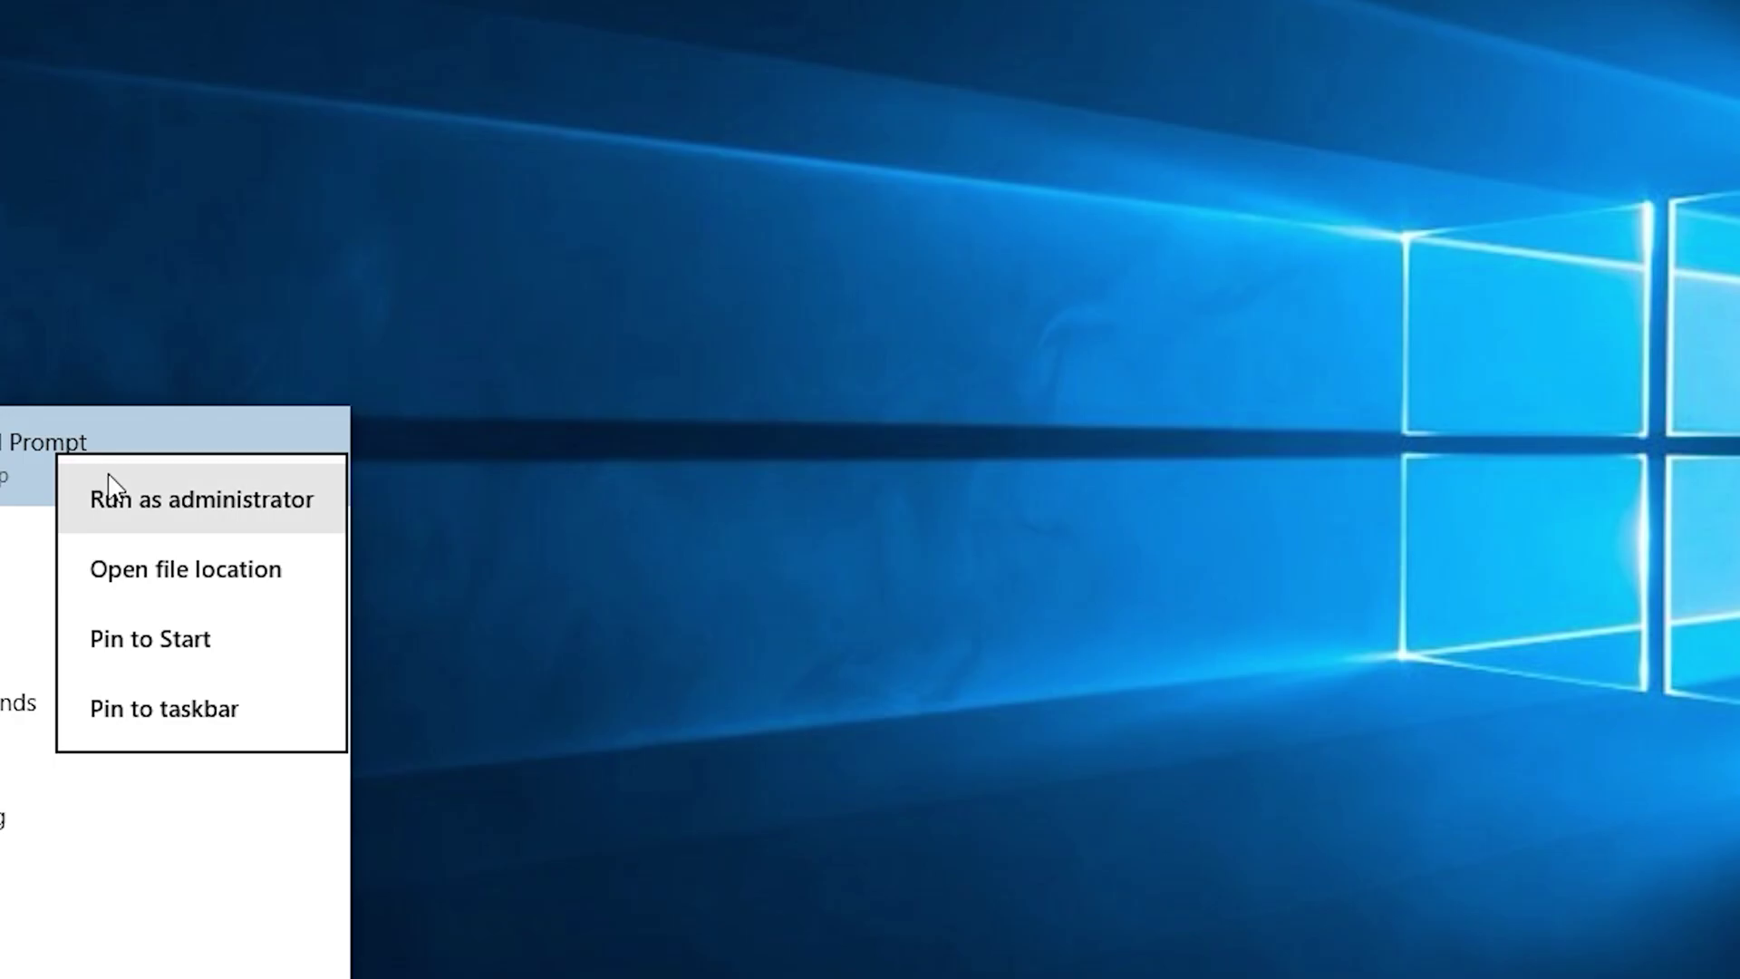
{"action": "left_click", "coordinate": [386, 86]}
{"action": "left_click", "coordinate": [1106, 491]}
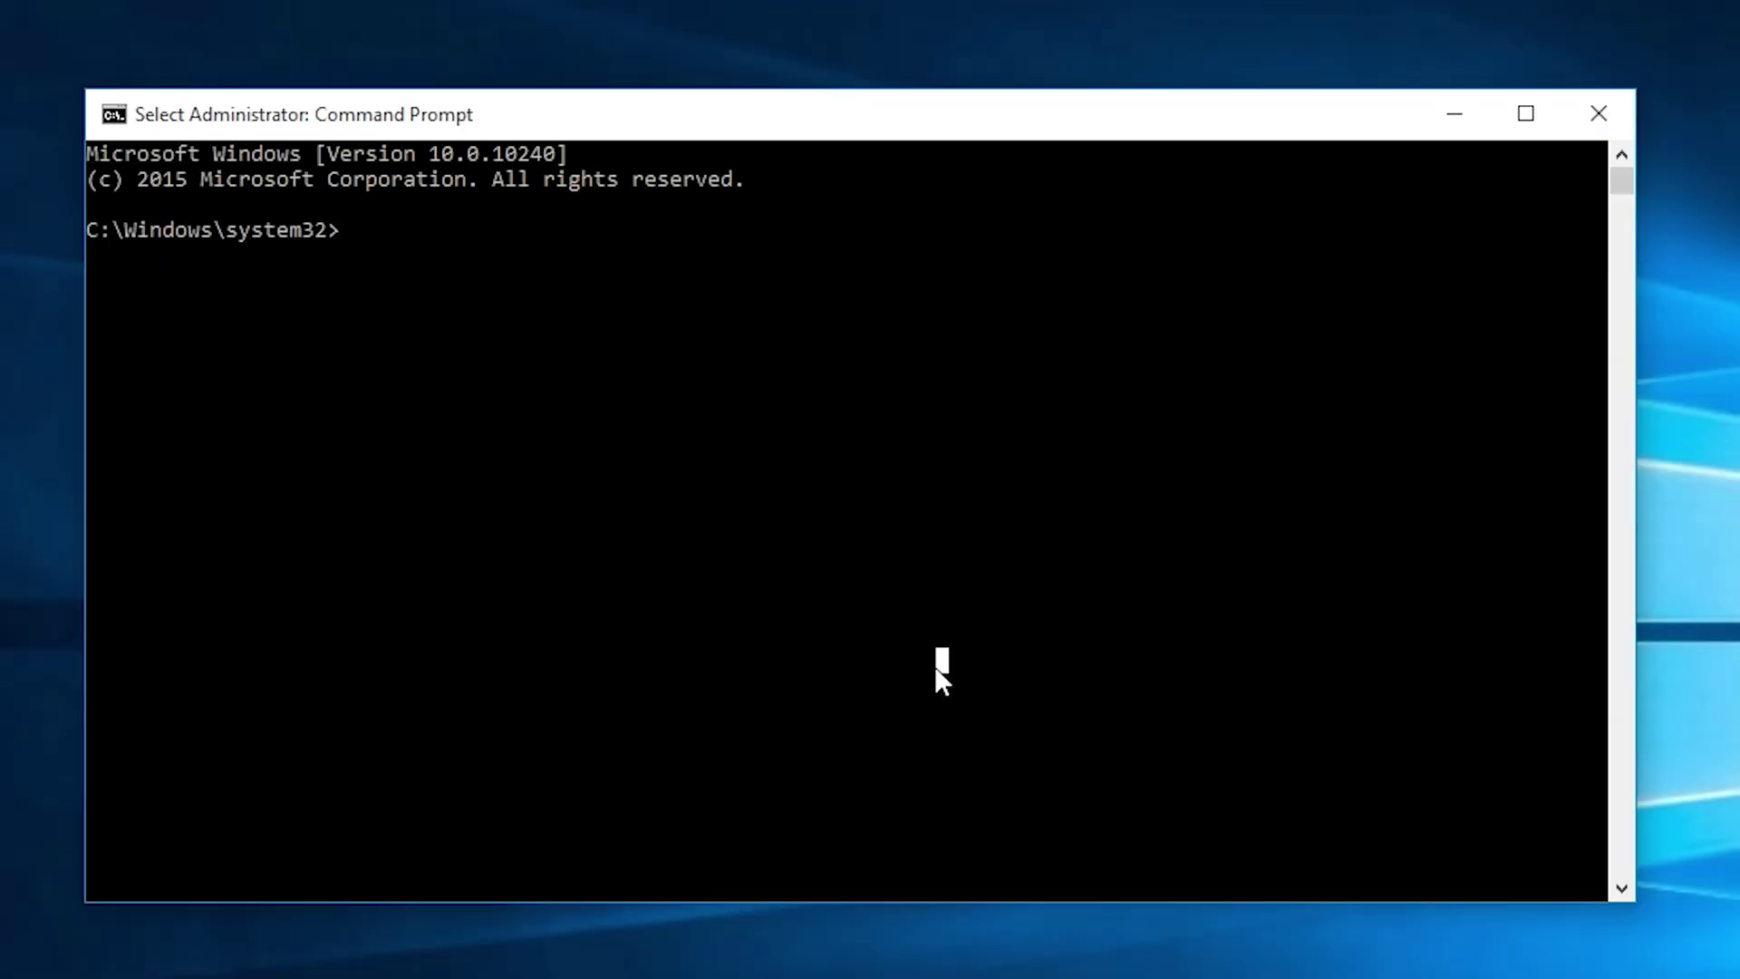
{"action": "type", "text": "chkdsk"}
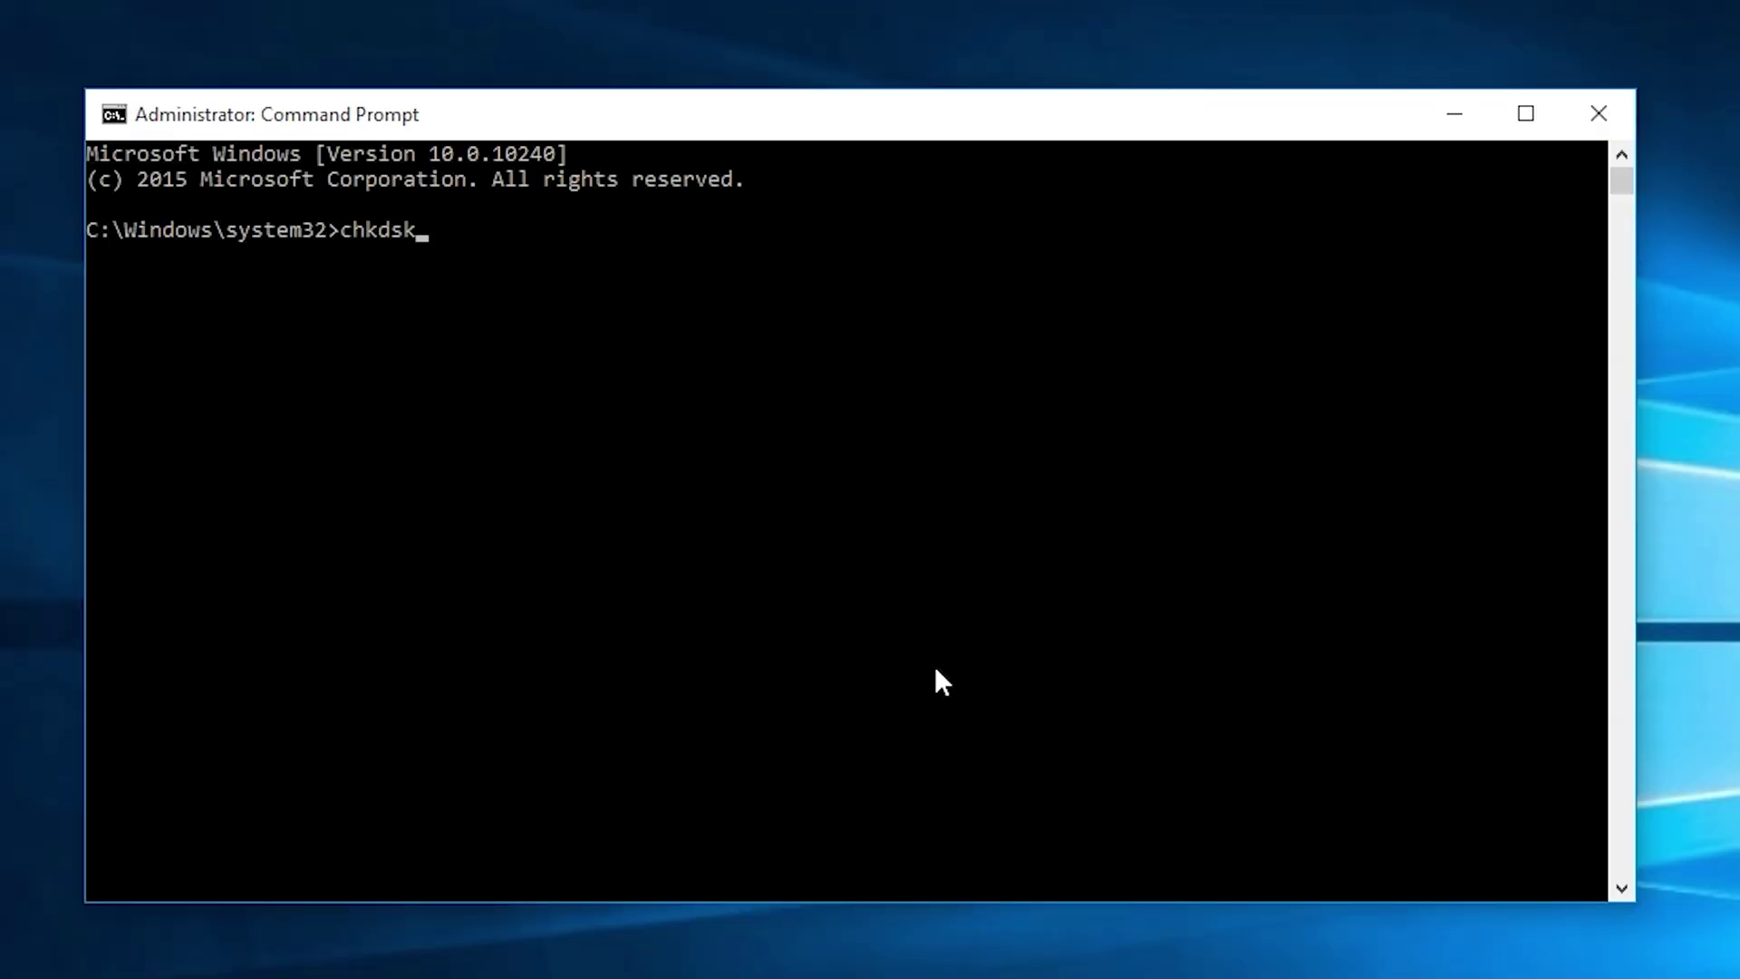
{"action": "key", "text": "Return"}
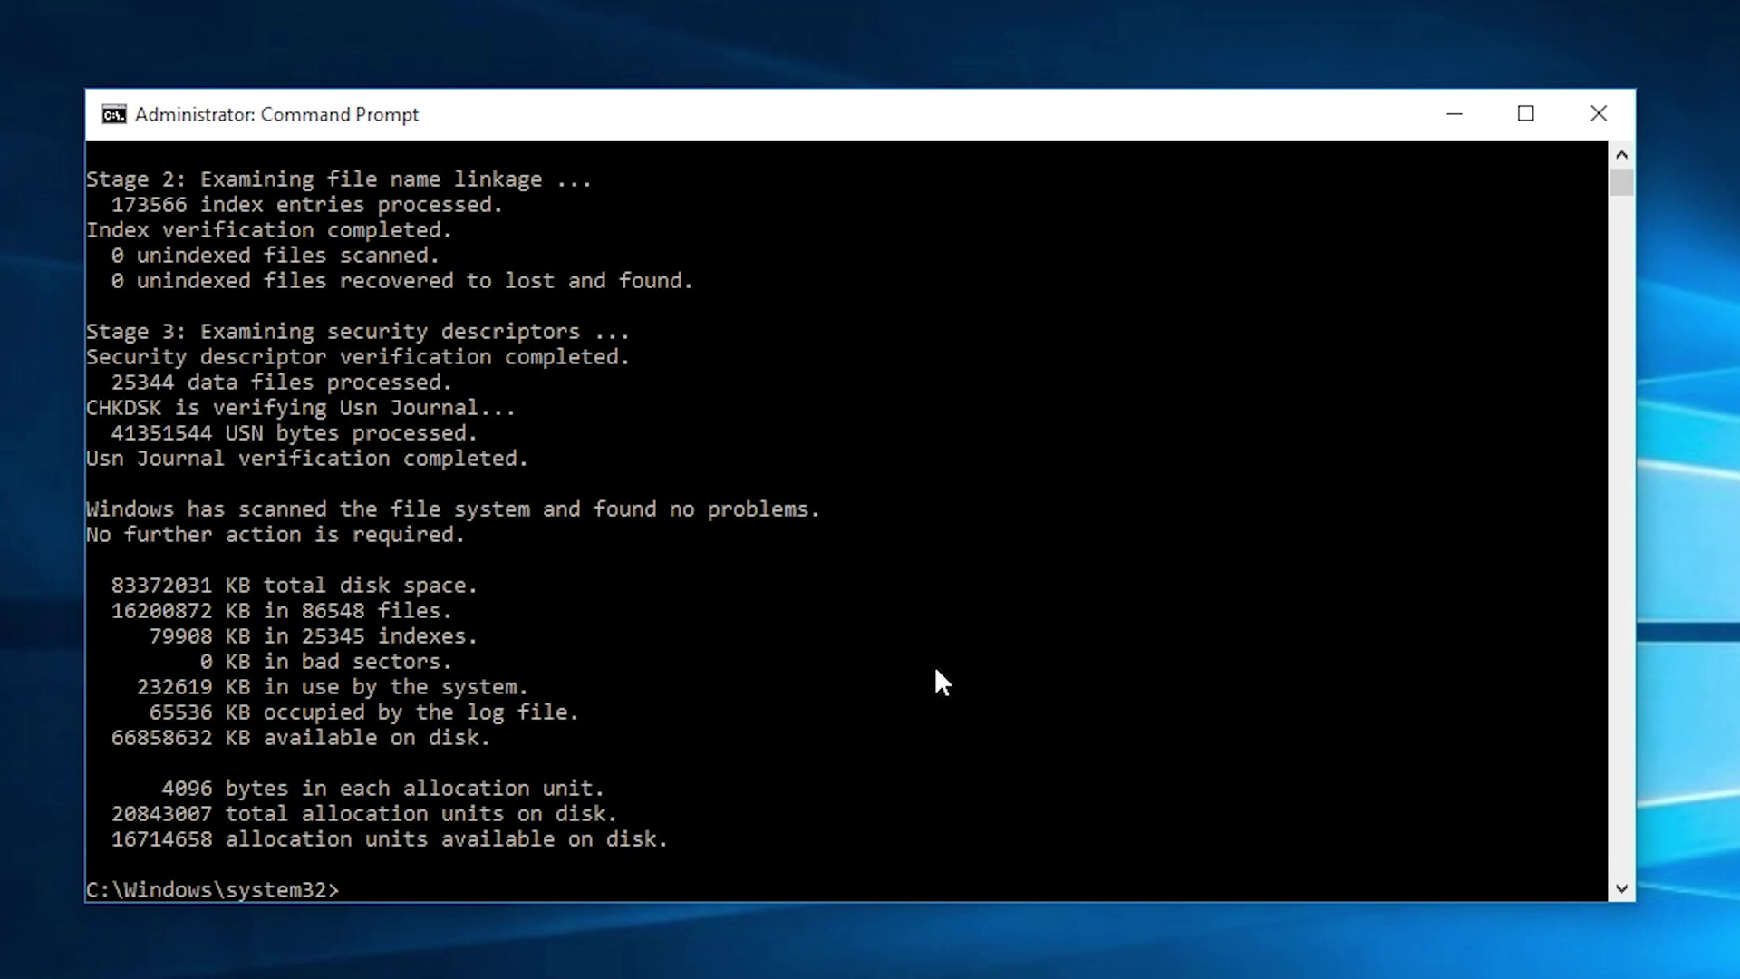
{"action": "left_click", "coordinate": [1603, 111]}
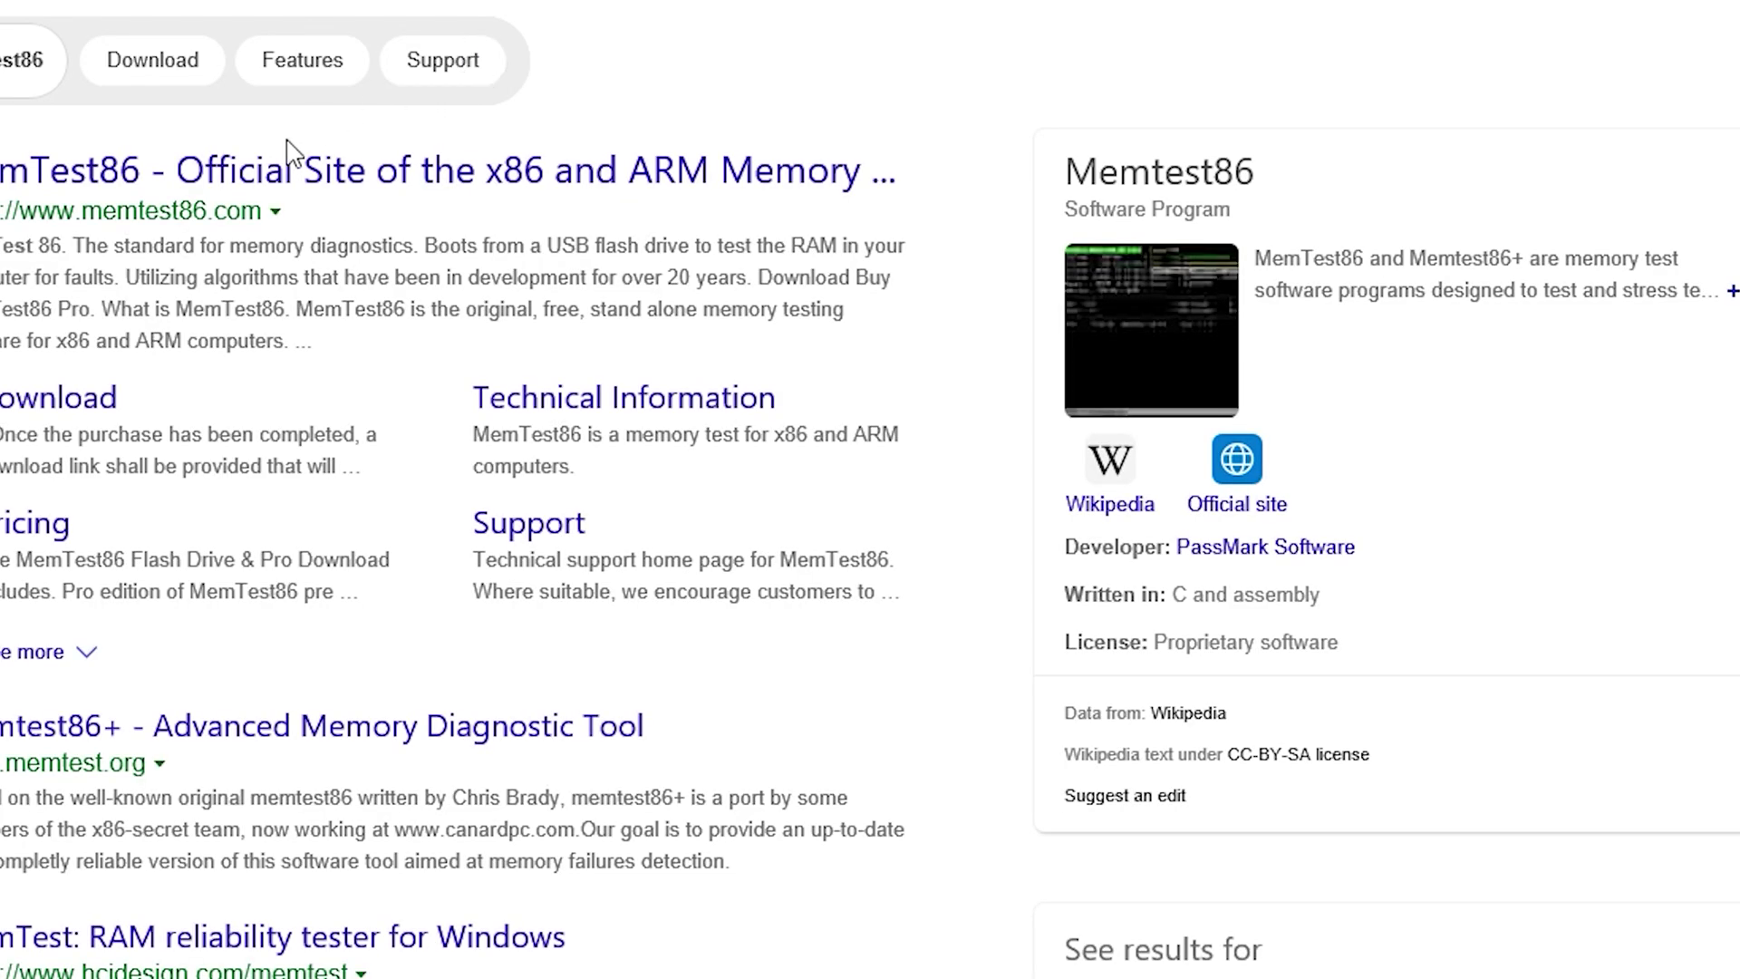
Download MemTest86 from the official MemTest86 site's DOWNLOAD button
{"action": "left_click", "coordinate": [263, 174]}
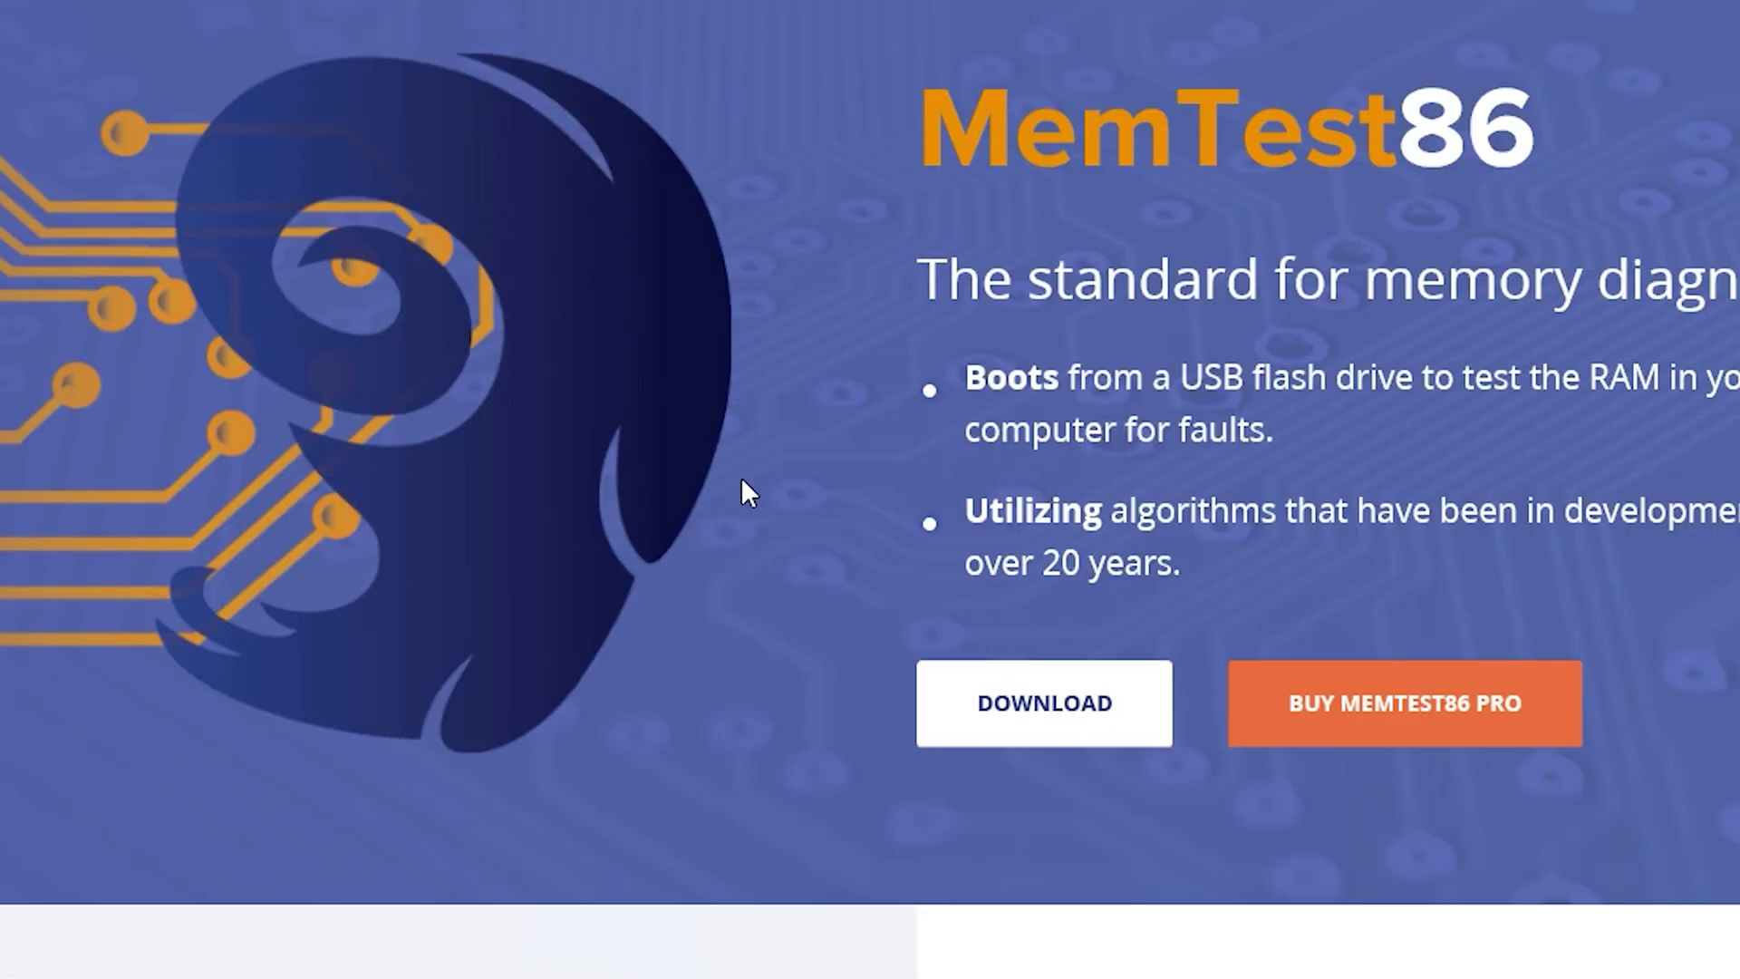
{"action": "left_click", "coordinate": [1006, 710]}
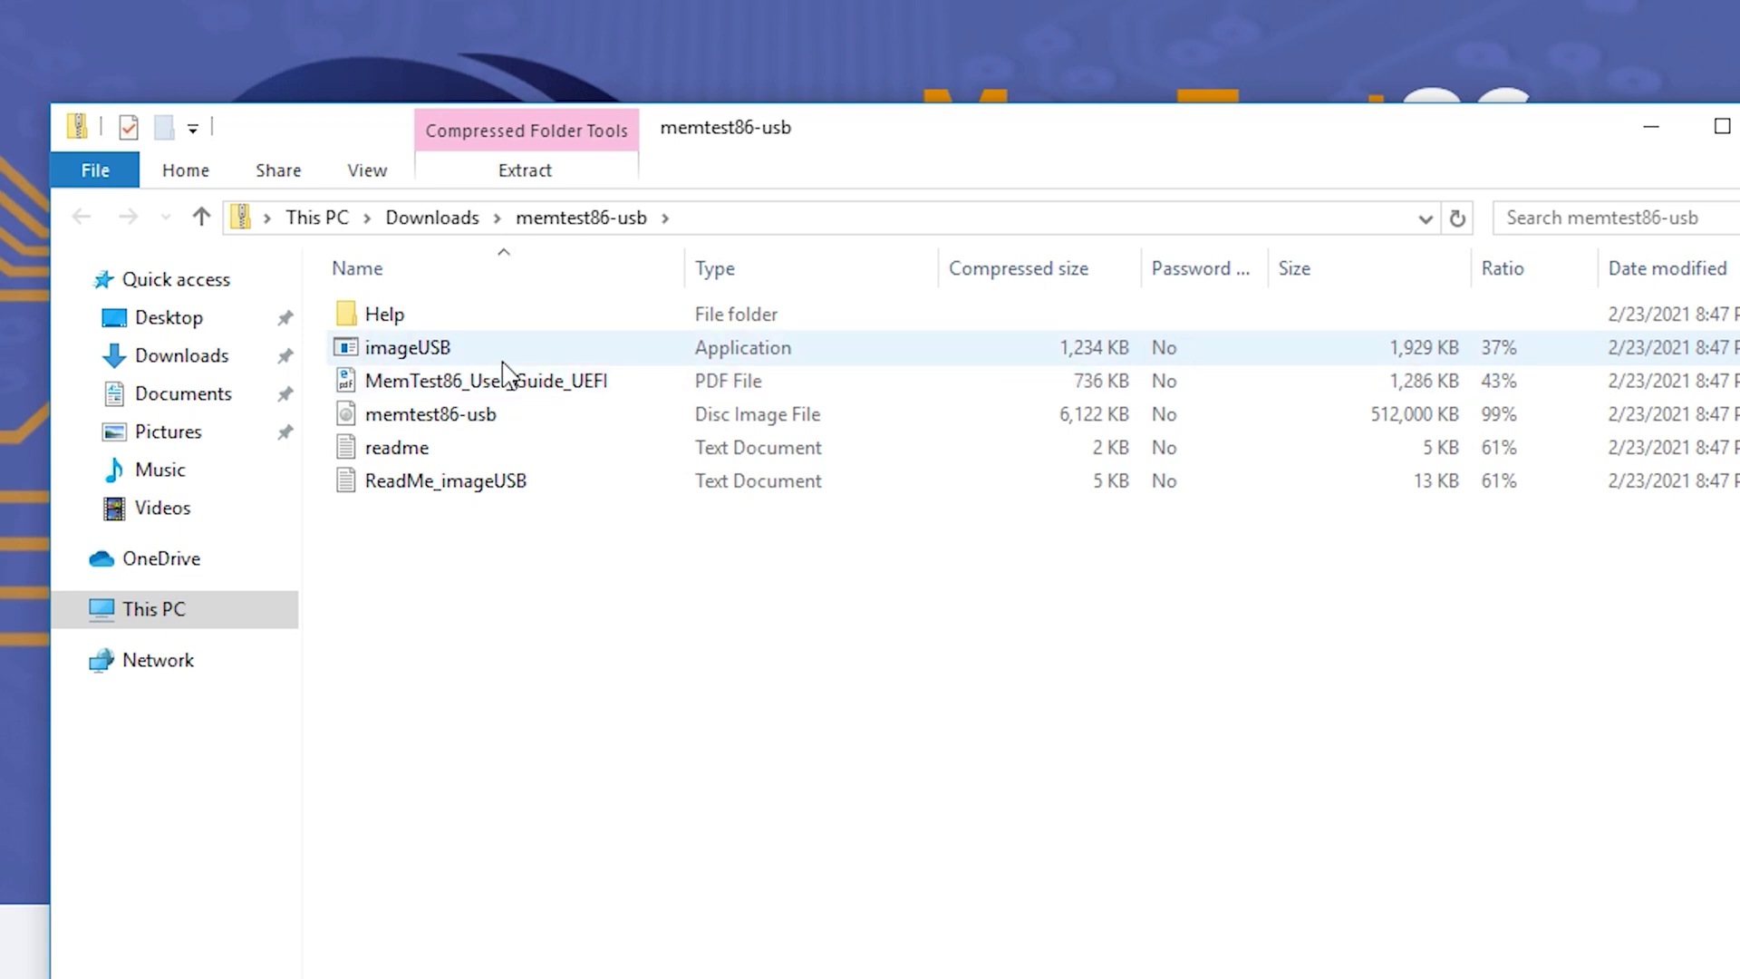
Run imageUSB from the memtest86-usb archive with administrator approval, then close File Explorer
{"action": "double_click", "coordinate": [504, 360]}
{"action": "left_click", "coordinate": [948, 678]}
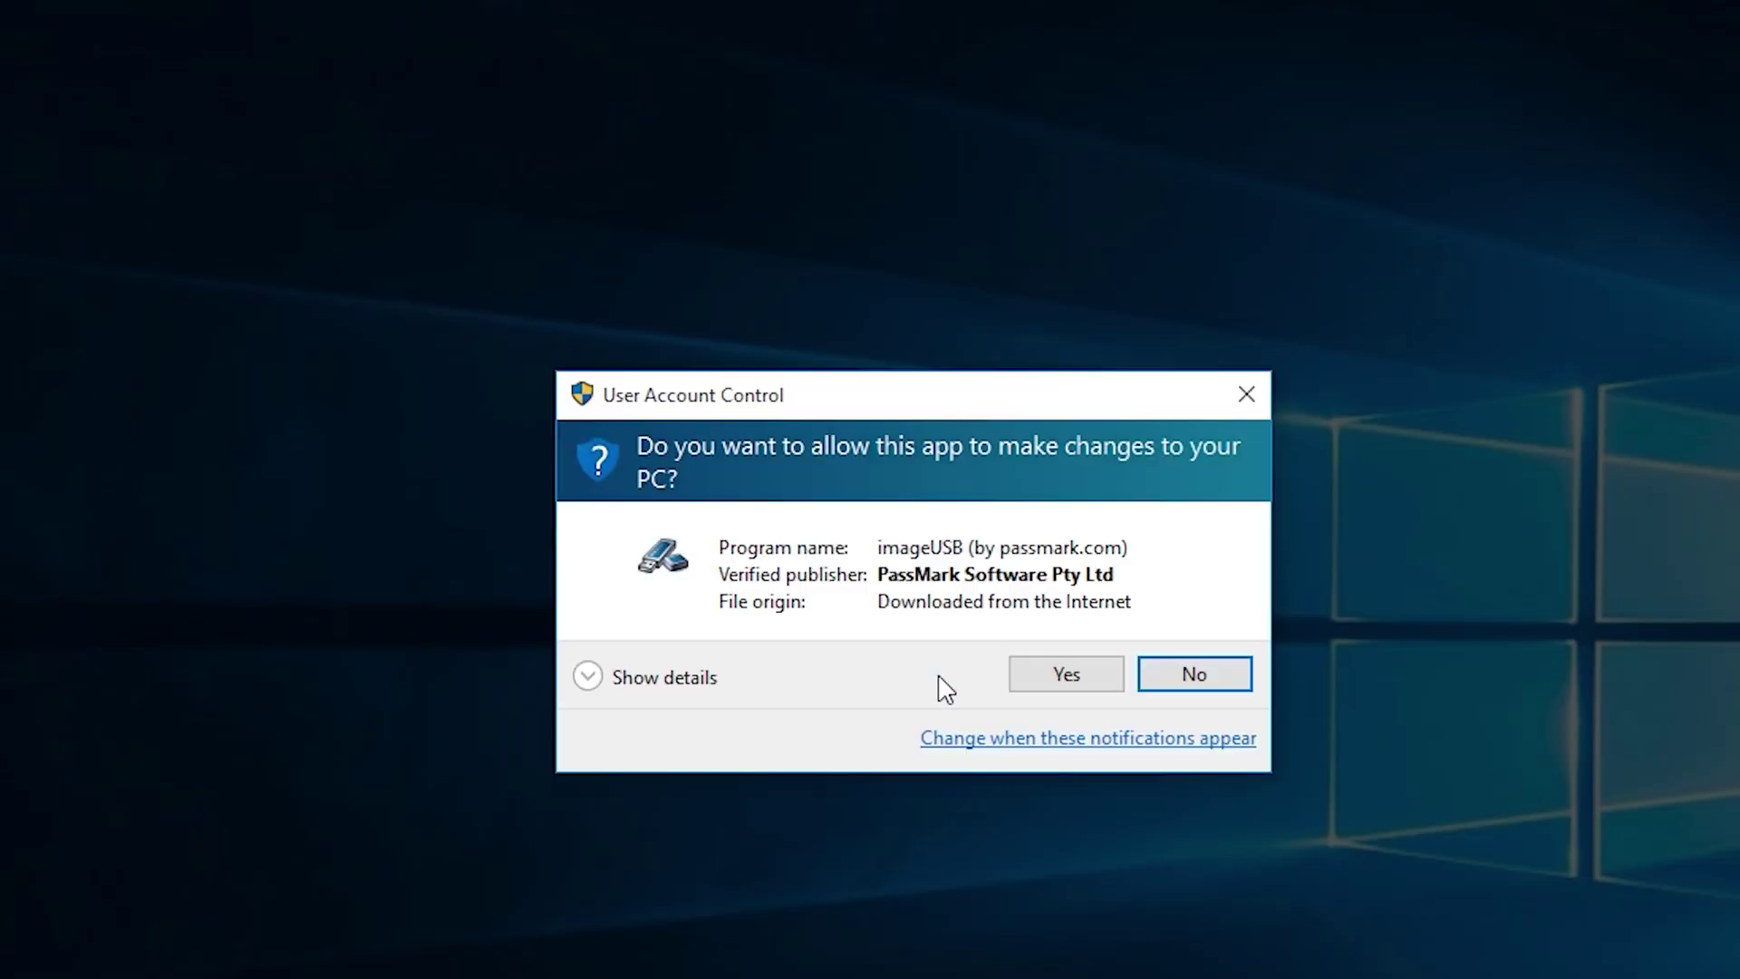
{"action": "left_click", "coordinate": [1042, 670]}
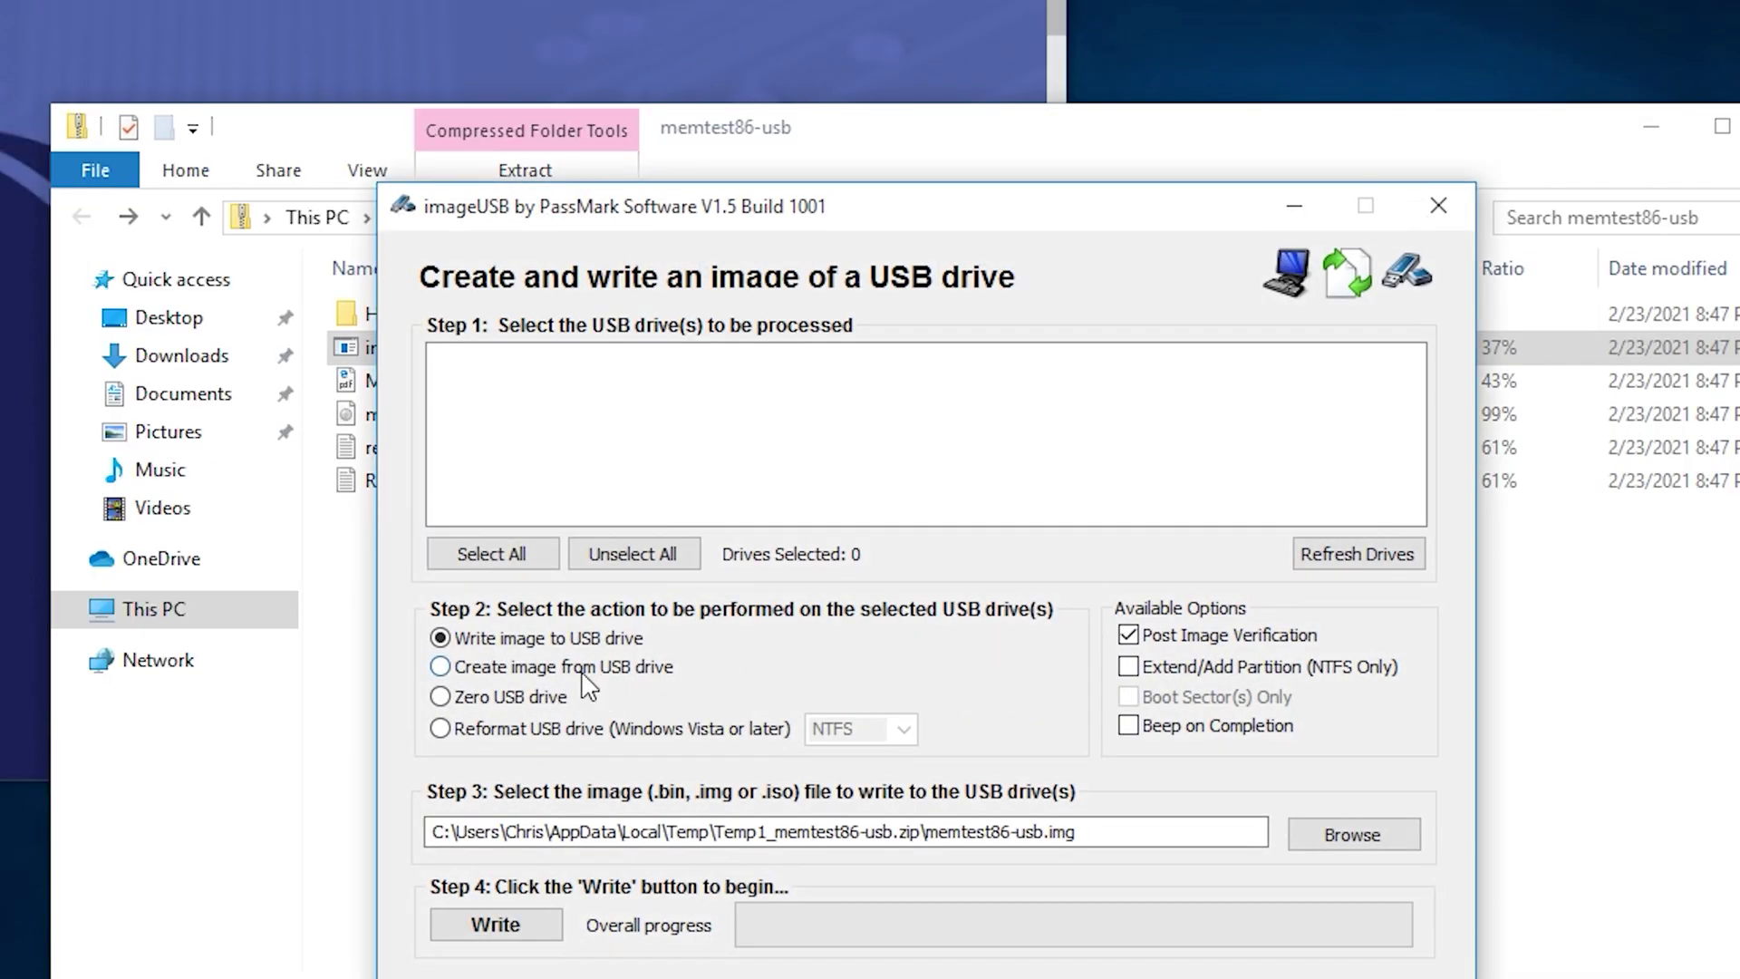
{"action": "mouse_move", "coordinate": [580, 677]}
{"action": "left_click", "coordinate": [1651, 126]}
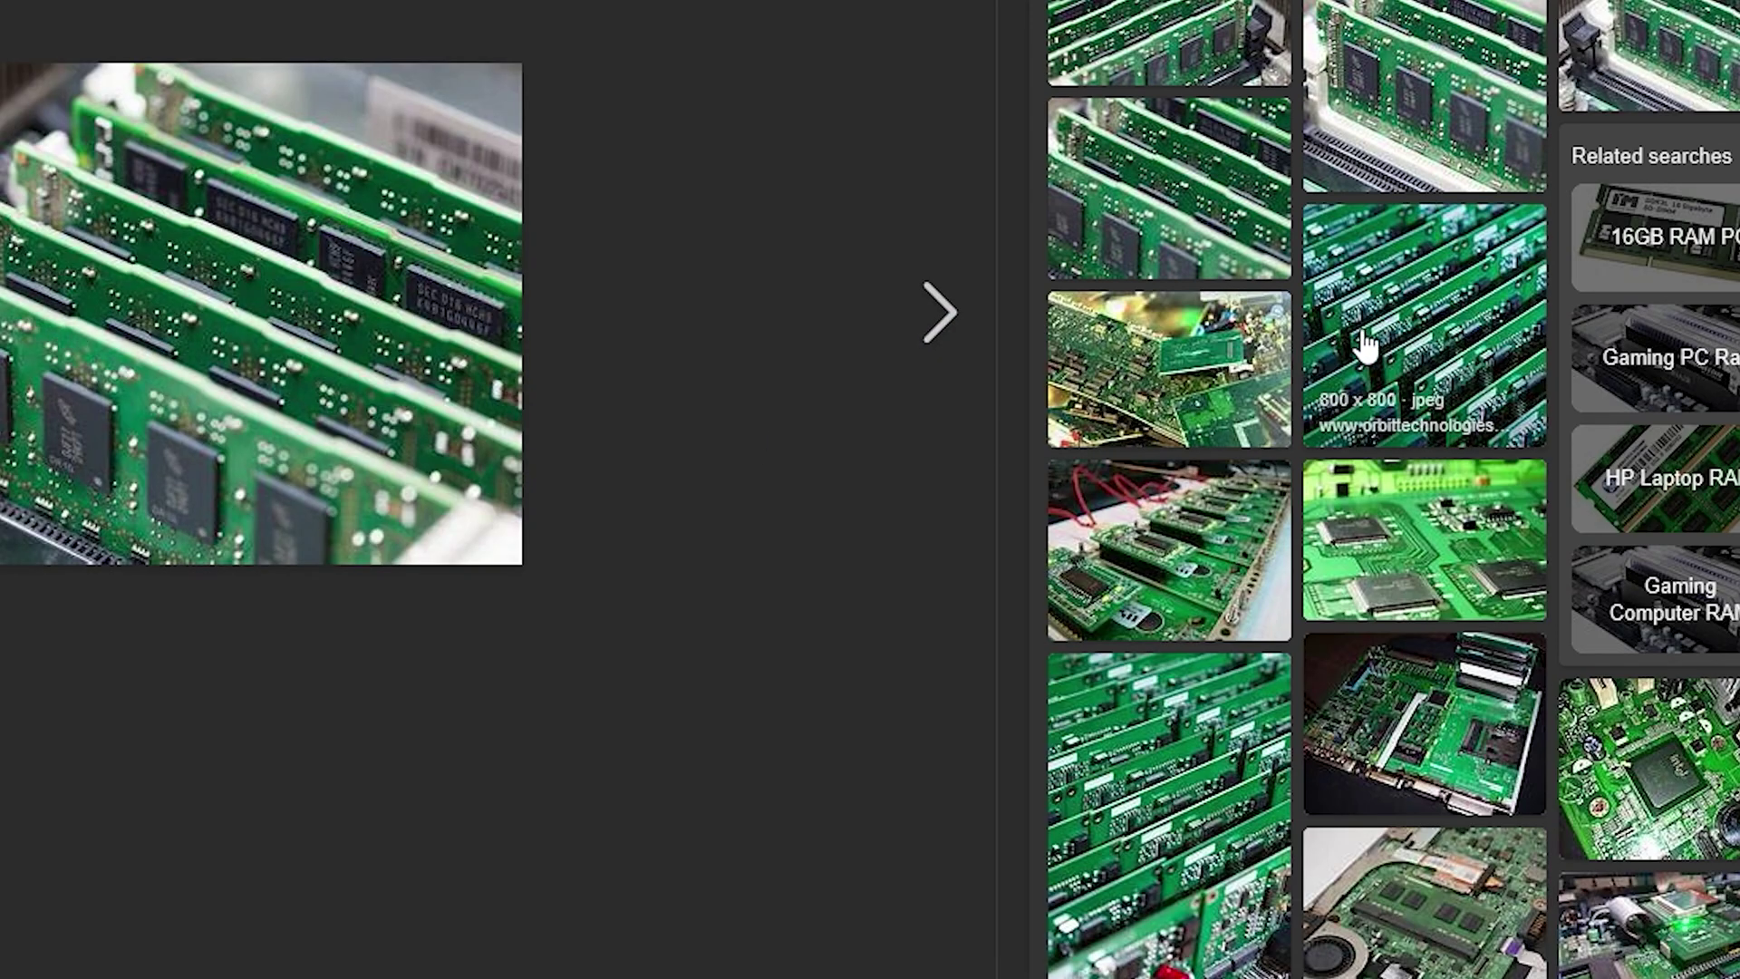
Exit the enlarged RAM picture and go back to the Google Images RAM shopping results
{"action": "left_click", "coordinate": [1359, 350]}
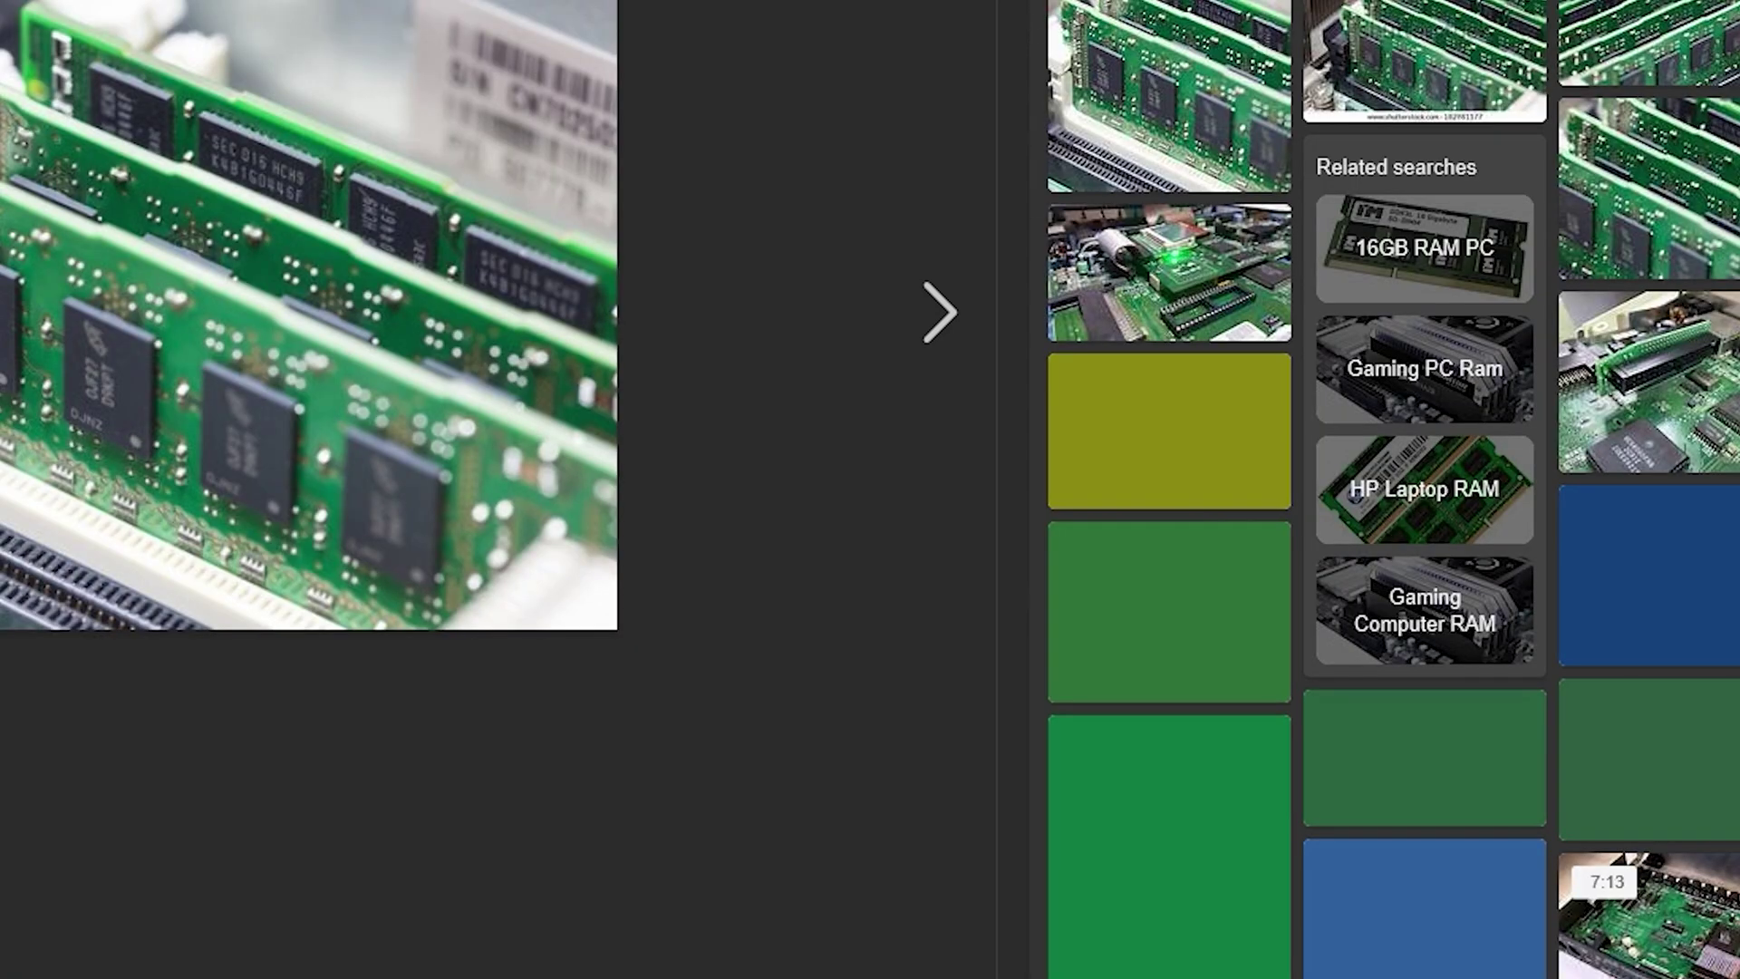
{"action": "key", "text": "Escape"}
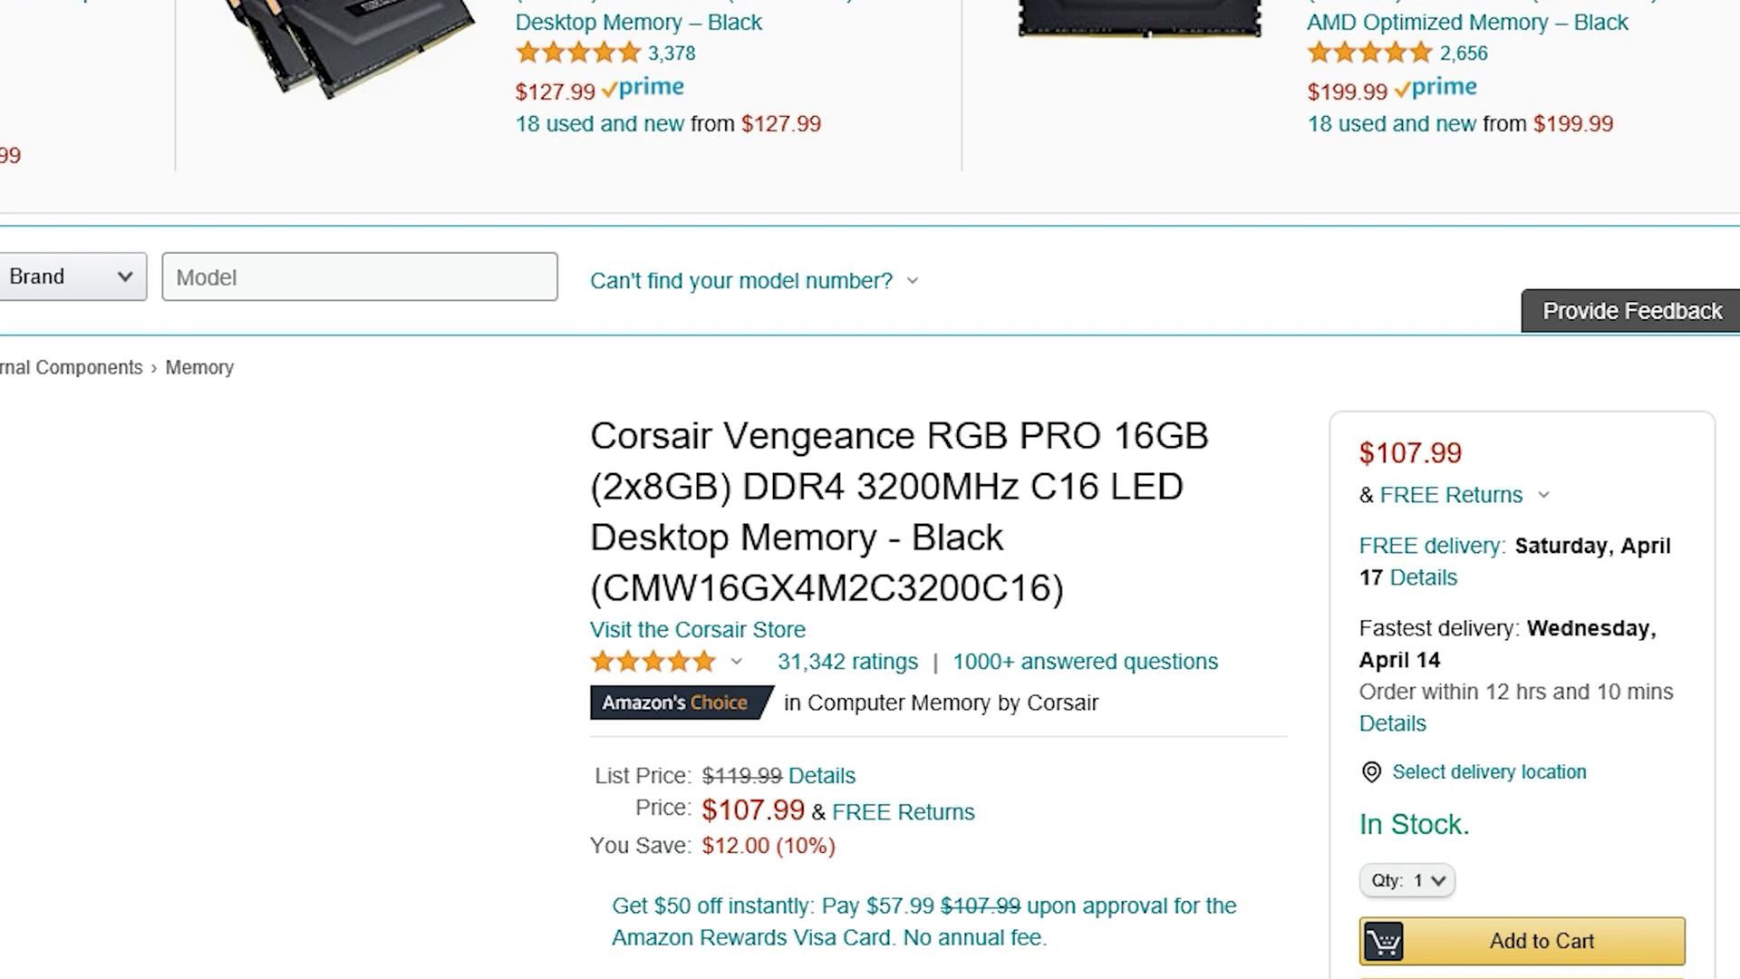
Scroll the Corsair Vengeance RGB PRO 16GB (2x8GB) 3200MHz Amazon page to its product pictures
{"action": "scroll", "coordinate": [72, 549], "scroll_direction": "down", "scroll_amount": 5}
{"action": "scroll", "coordinate": [63, 518], "scroll_direction": "down", "scroll_amount": 1}
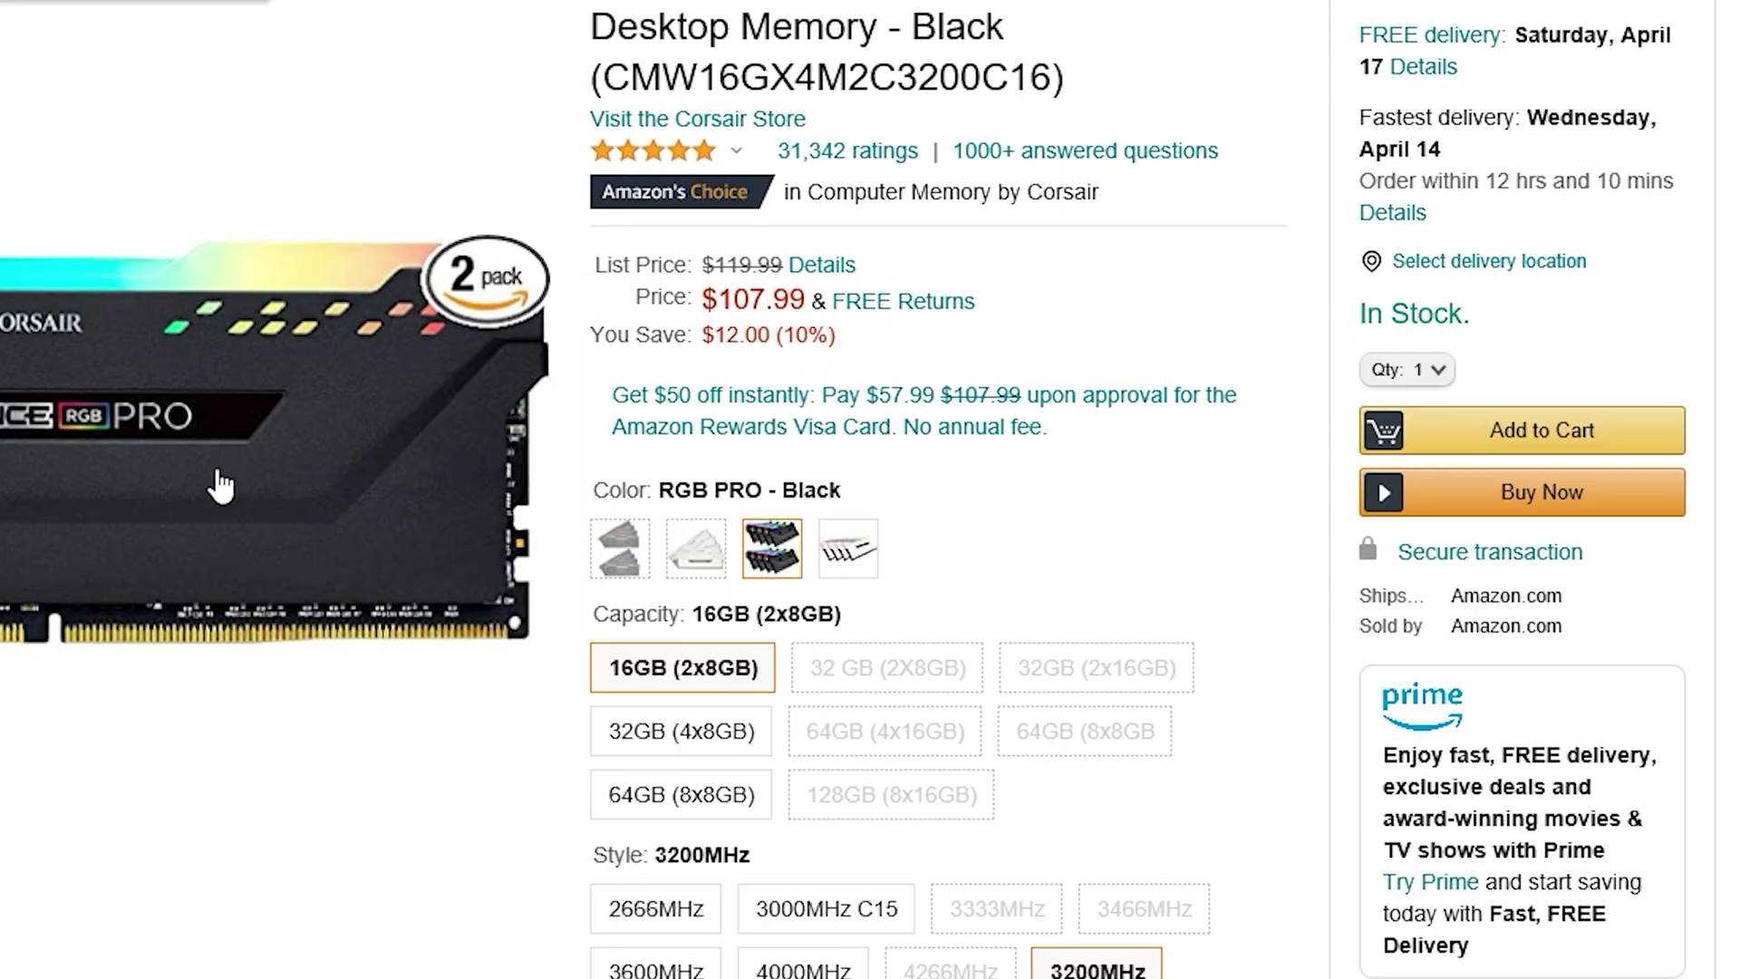
{"action": "mouse_move", "coordinate": [222, 486]}
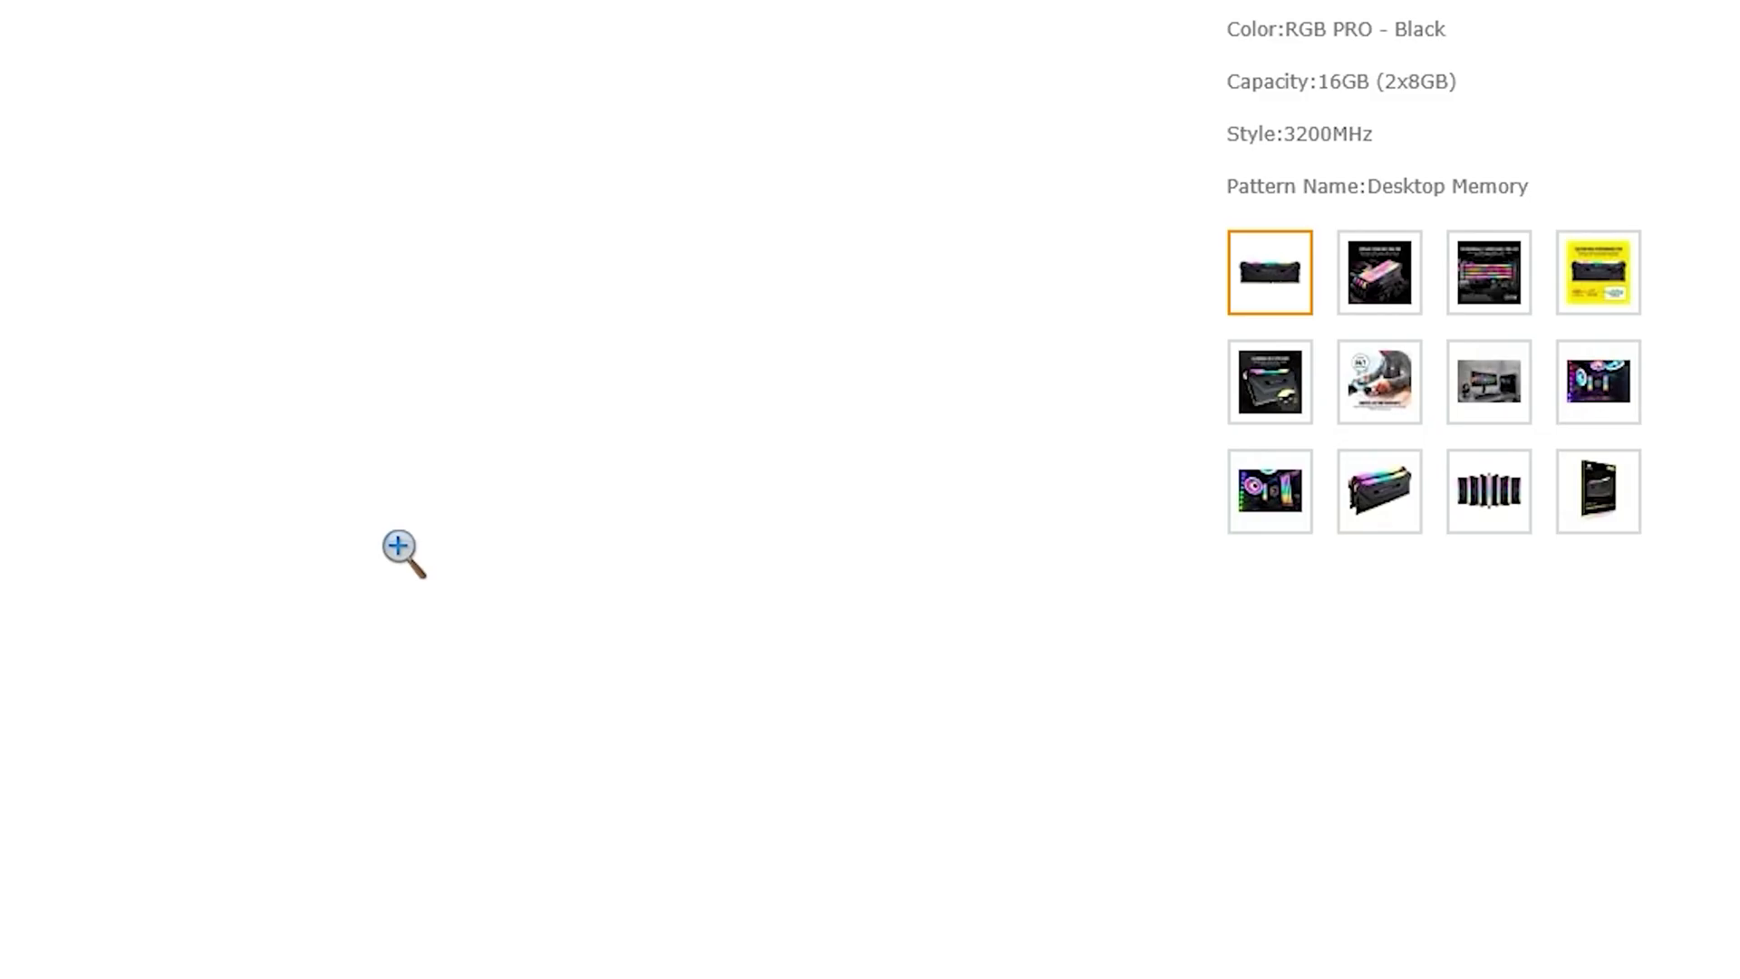